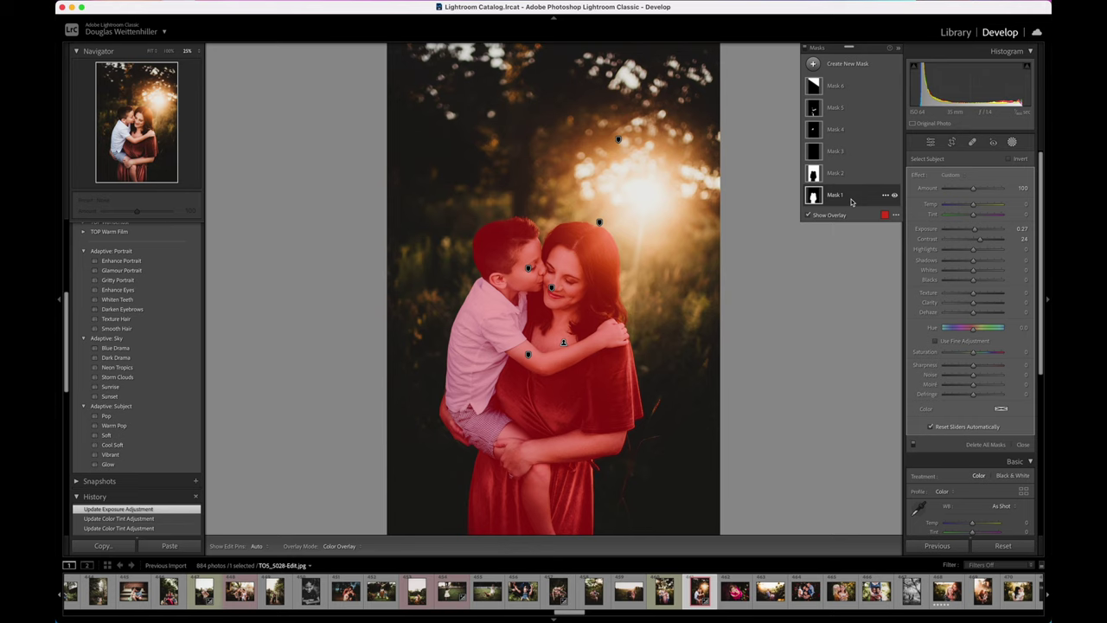
Step: Review each of the four existing masks on the mother-and-son photo in the Masks panel
{"action": "left_click", "coordinate": [854, 152]}
{"action": "left_click", "coordinate": [858, 129]}
{"action": "left_click", "coordinate": [860, 108]}
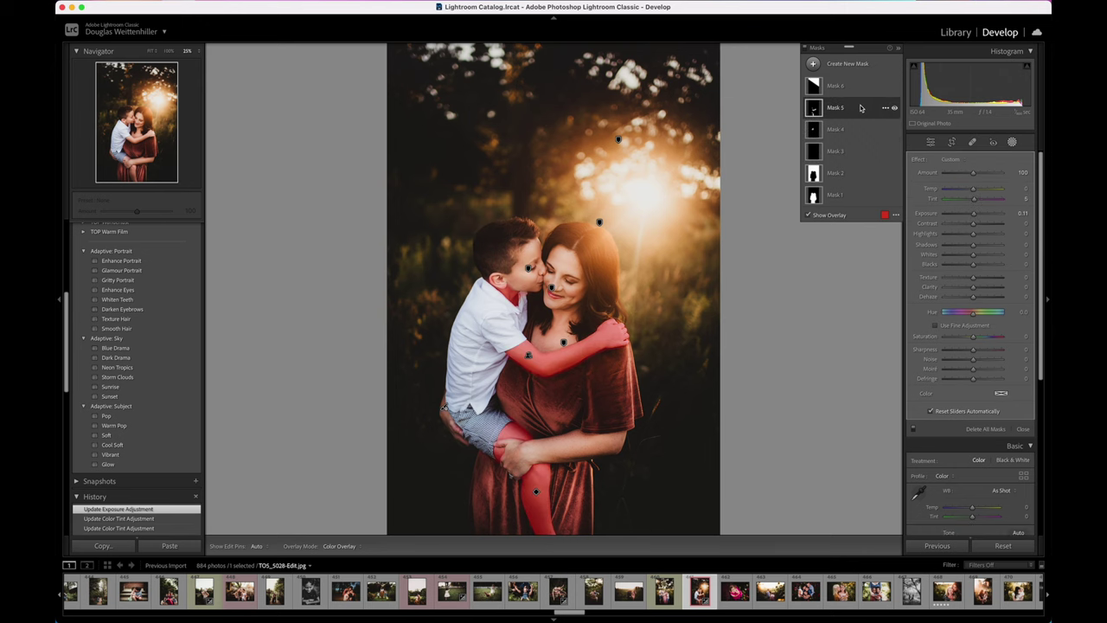
{"action": "left_click", "coordinate": [861, 95]}
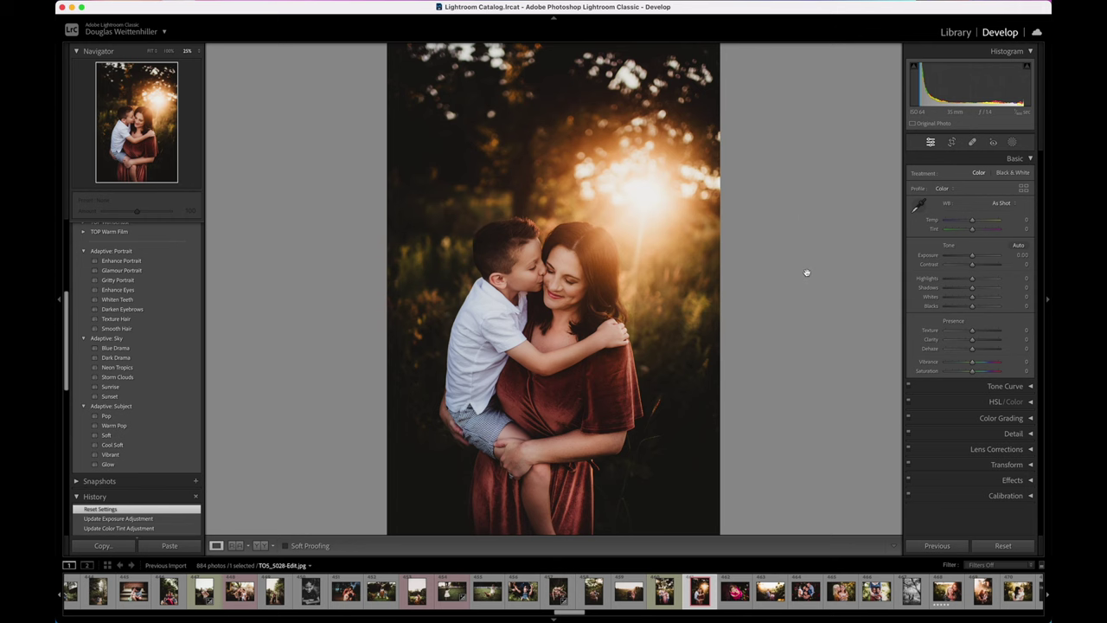
Step: Create a Subject mask and a Select Background mask, then start a Linear Gradient mask
{"action": "left_click", "coordinate": [1012, 143]}
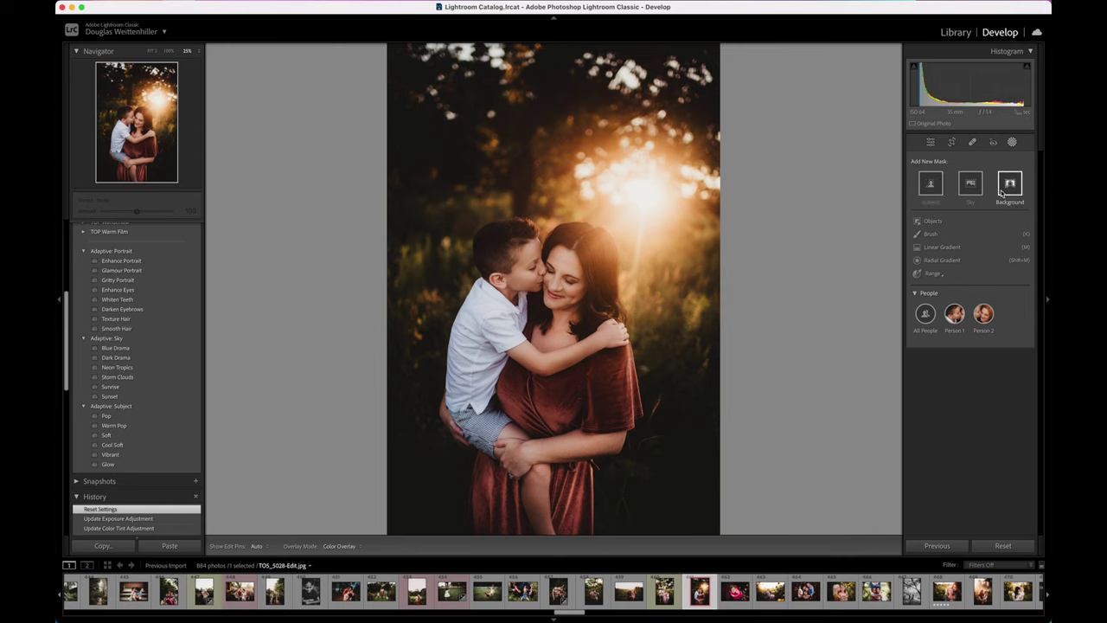
{"action": "left_click", "coordinate": [941, 185]}
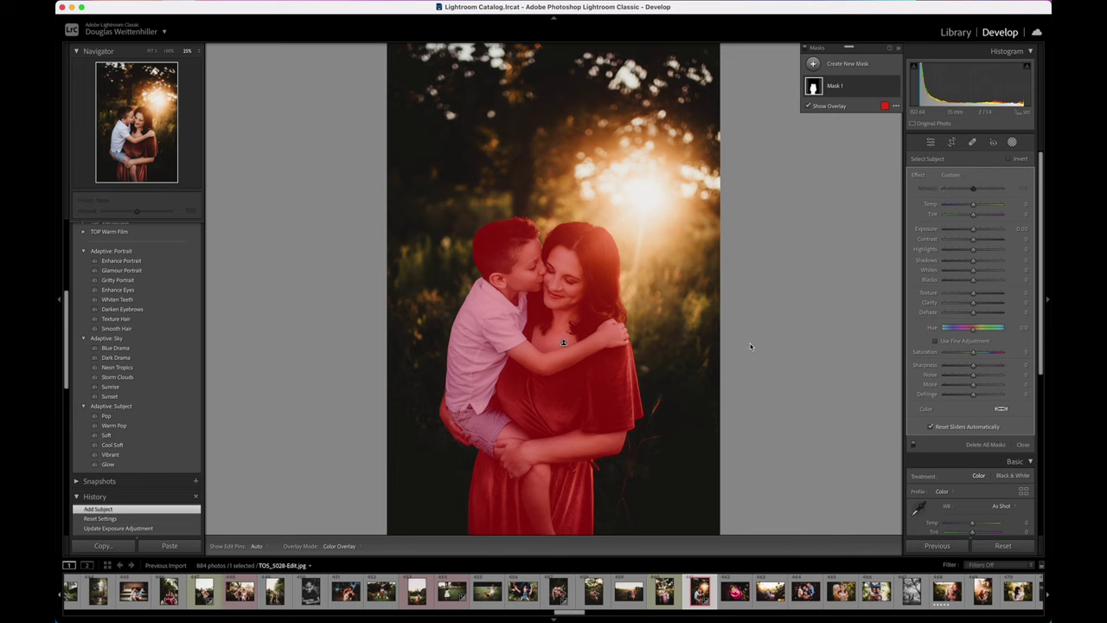
{"action": "left_click", "coordinate": [813, 65]}
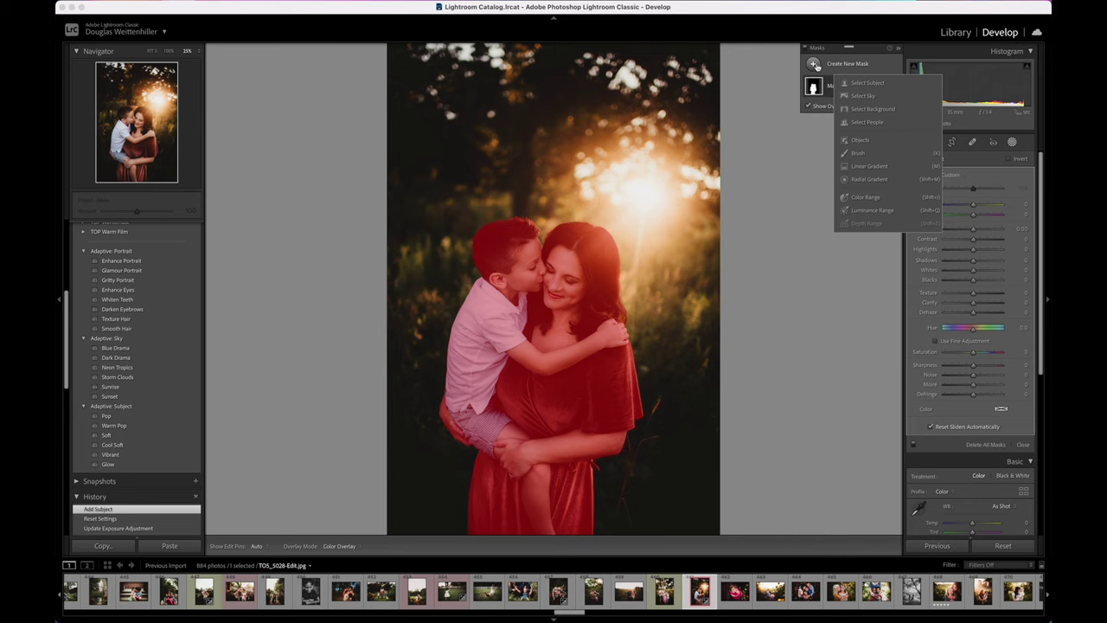
{"action": "left_click", "coordinate": [869, 108]}
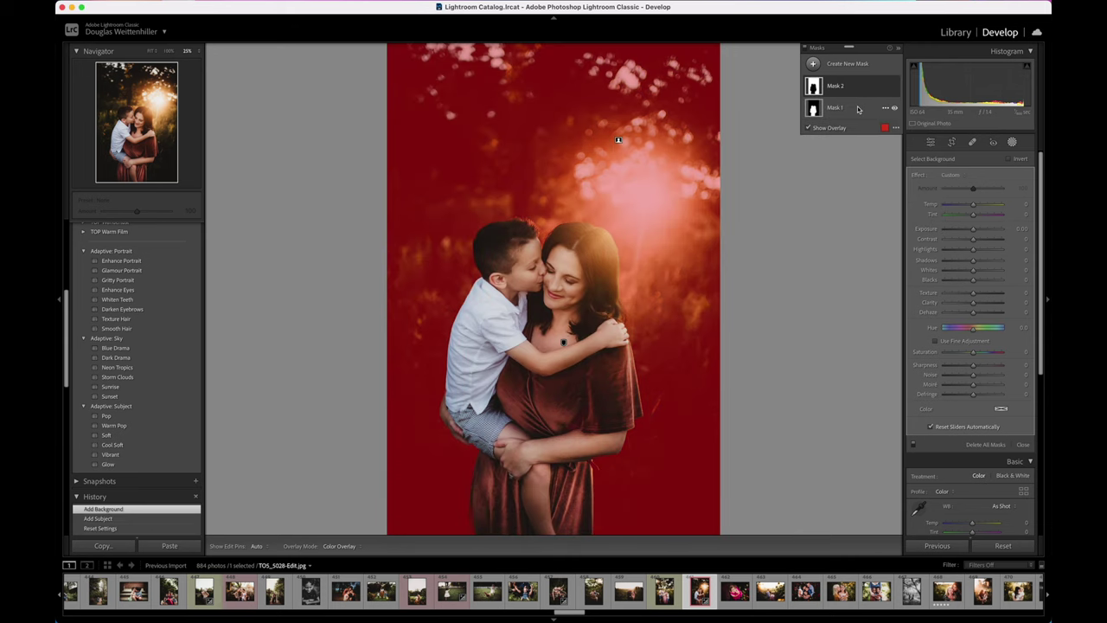
{"action": "left_click", "coordinate": [858, 109]}
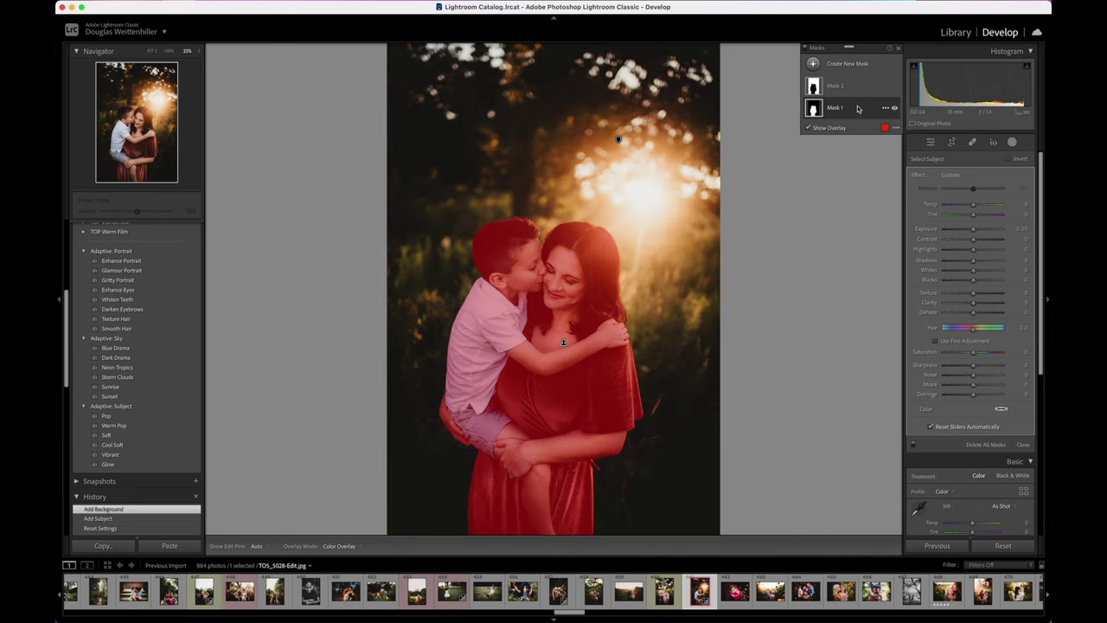
{"action": "left_click", "coordinate": [850, 87]}
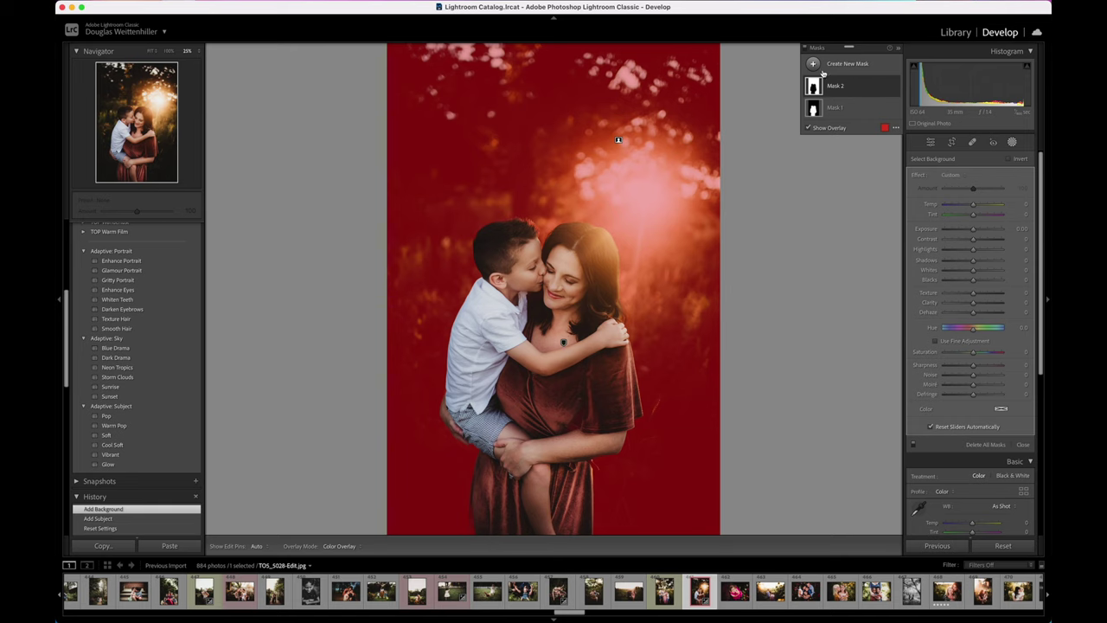
{"action": "left_click", "coordinate": [813, 65]}
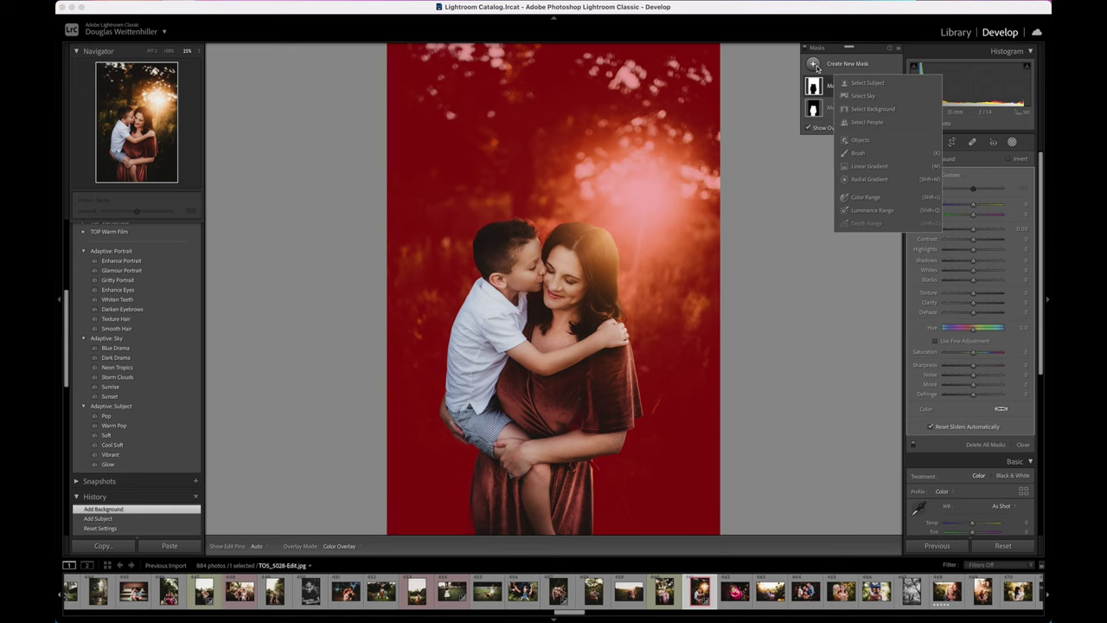
{"action": "left_click", "coordinate": [872, 166]}
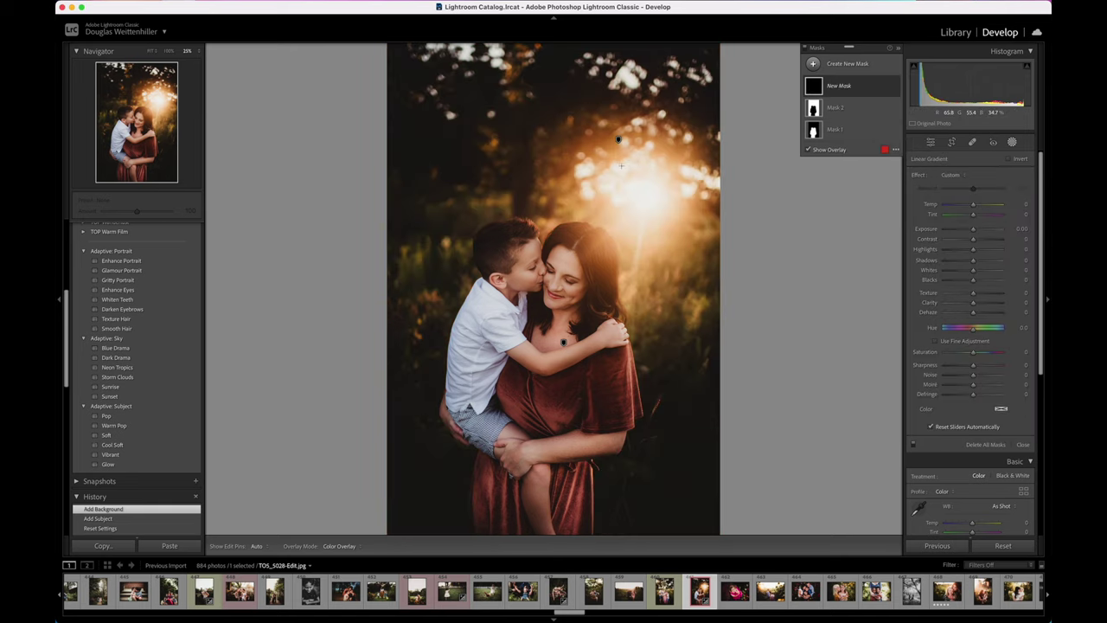
Step: Drag a linear gradient from the sun toward the mother's head and name it Sun
{"action": "left_click_drag", "start_coordinate": [614, 200], "coordinate": [598, 225]}
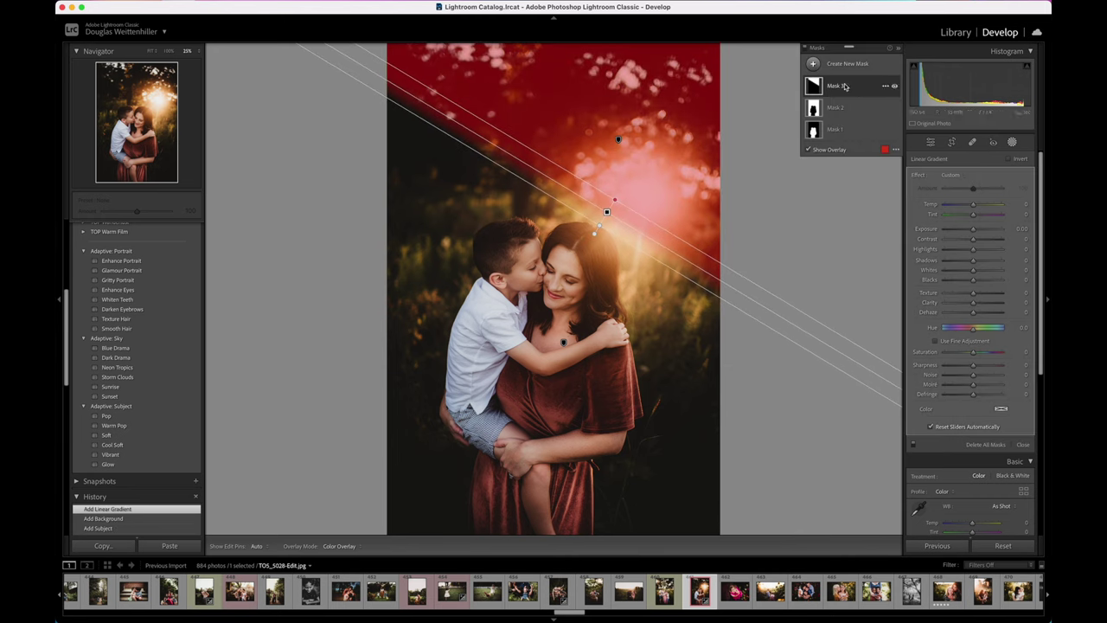
{"action": "right_click", "coordinate": [839, 86]}
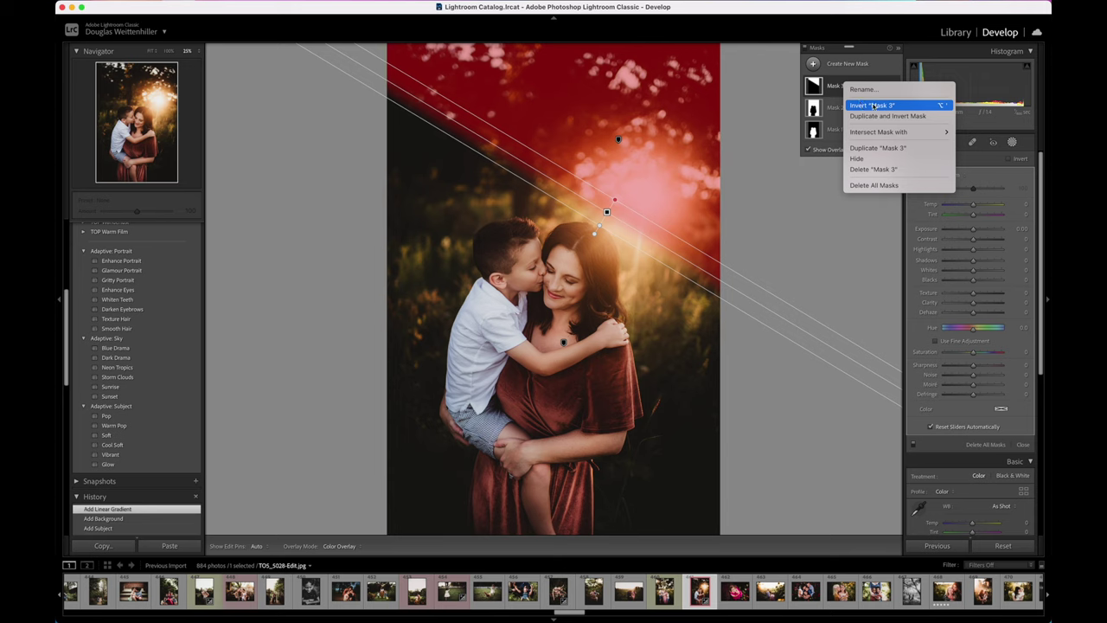
{"action": "left_click", "coordinate": [878, 93]}
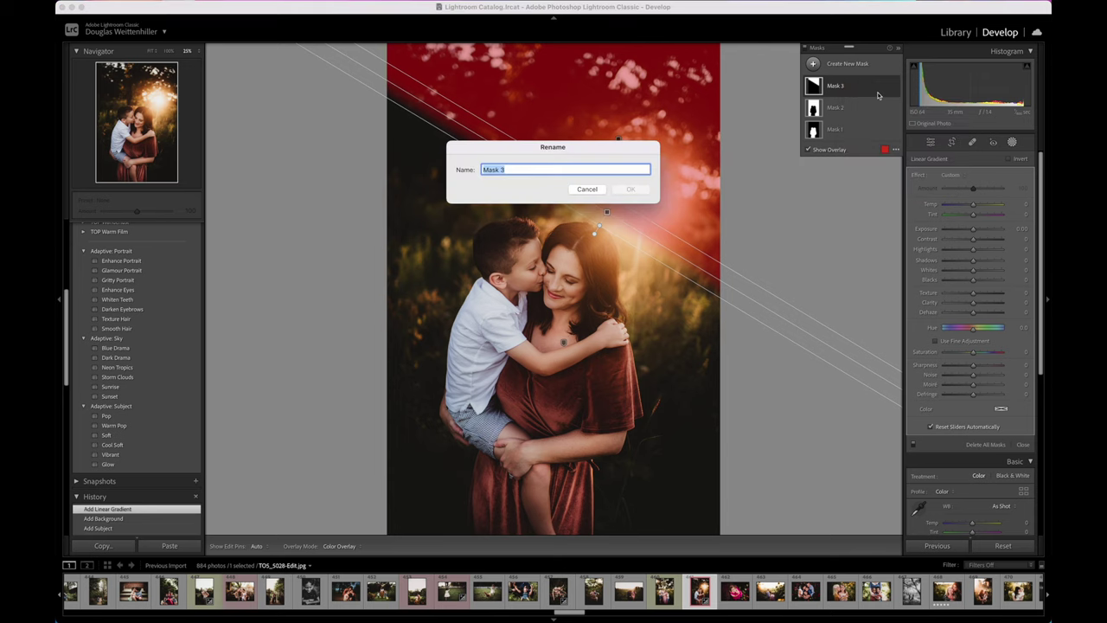
{"action": "type", "text": "Sun"}
{"action": "key", "text": "Return"}
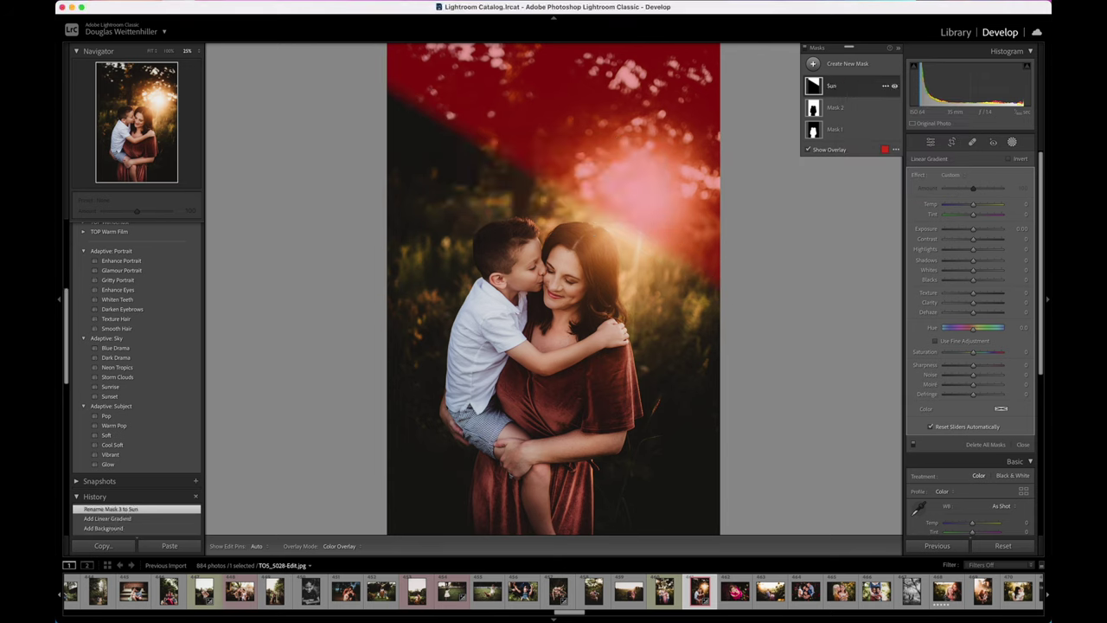
Step: Rename the background mask to BG
{"action": "right_click", "coordinate": [843, 108]}
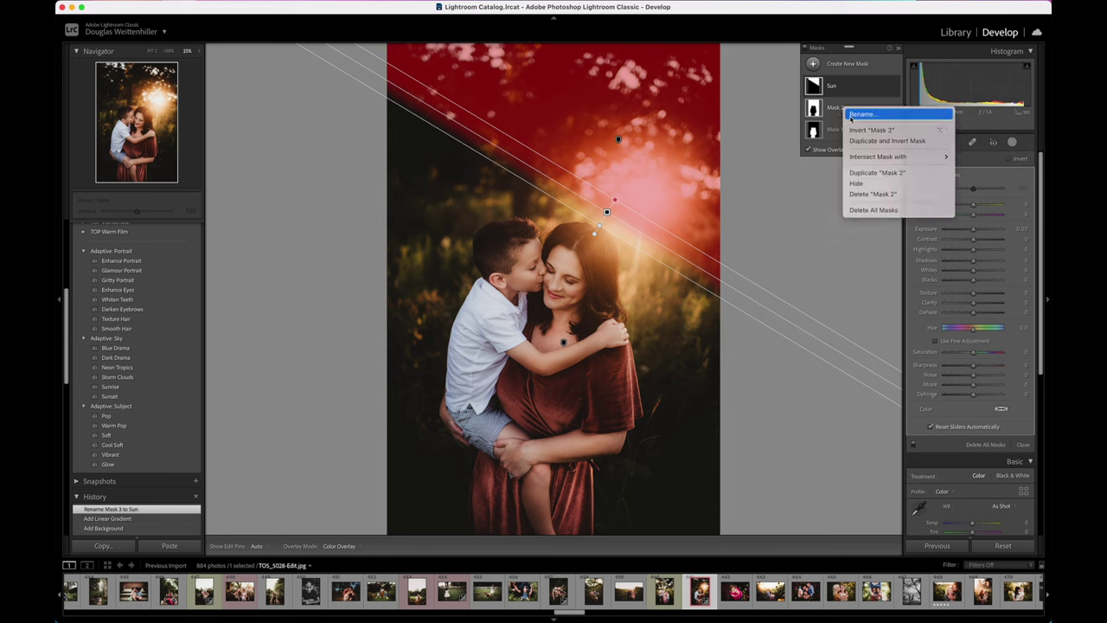
{"action": "left_click", "coordinate": [860, 115]}
{"action": "type", "text": "BG"}
{"action": "key", "text": "Return"}
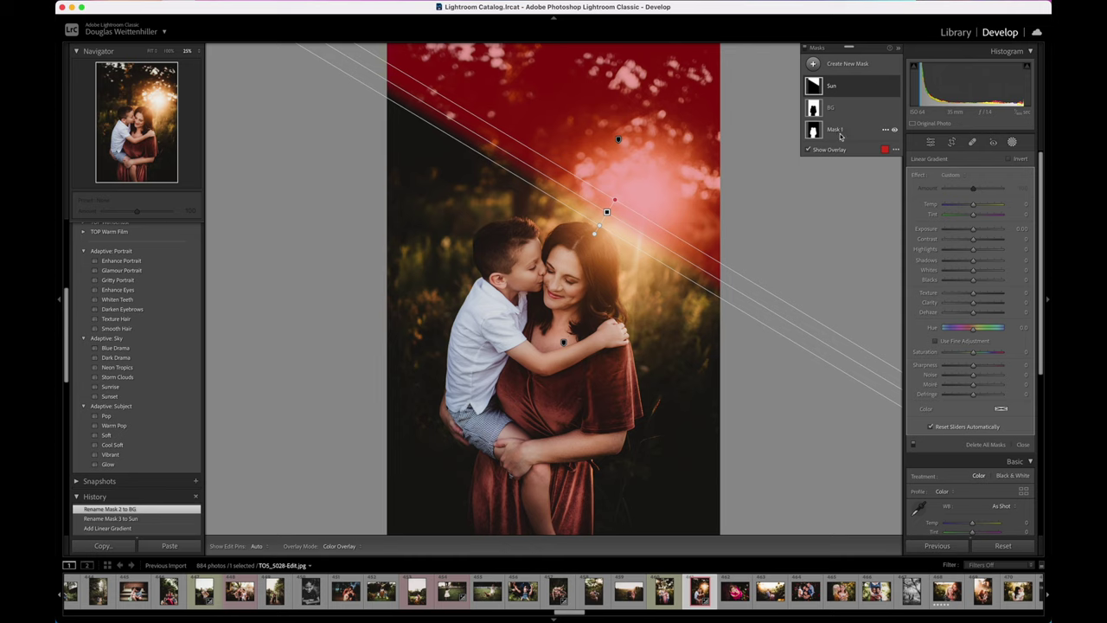
{"action": "left_click", "coordinate": [813, 64]}
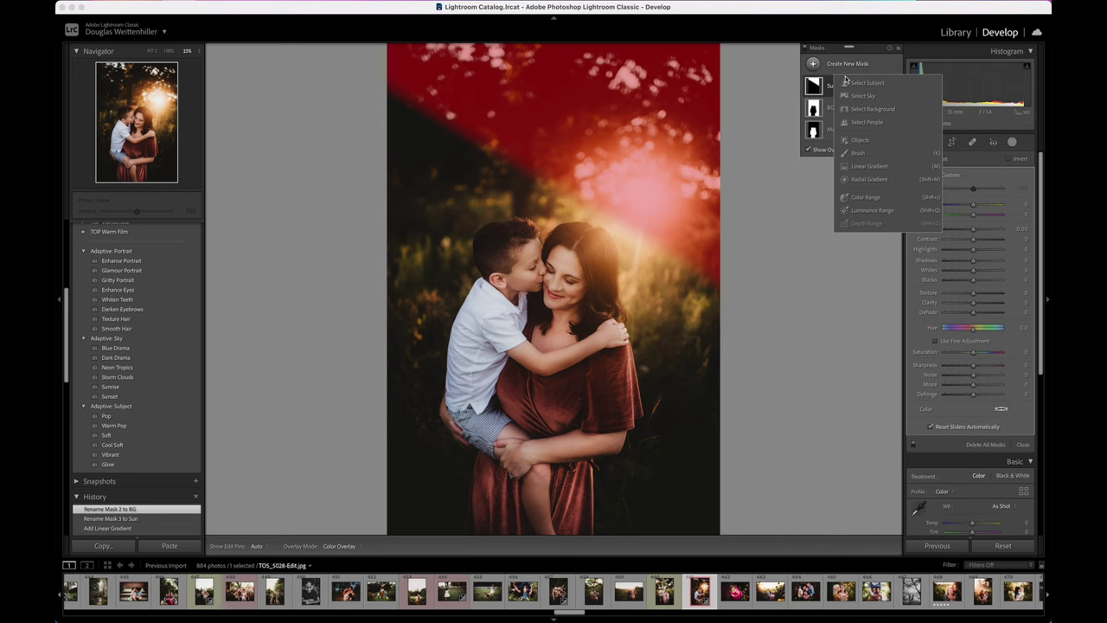
Step: Add a Select People mask from Person 1 limited to Face Skin and Body Skin
{"action": "left_click", "coordinate": [868, 121]}
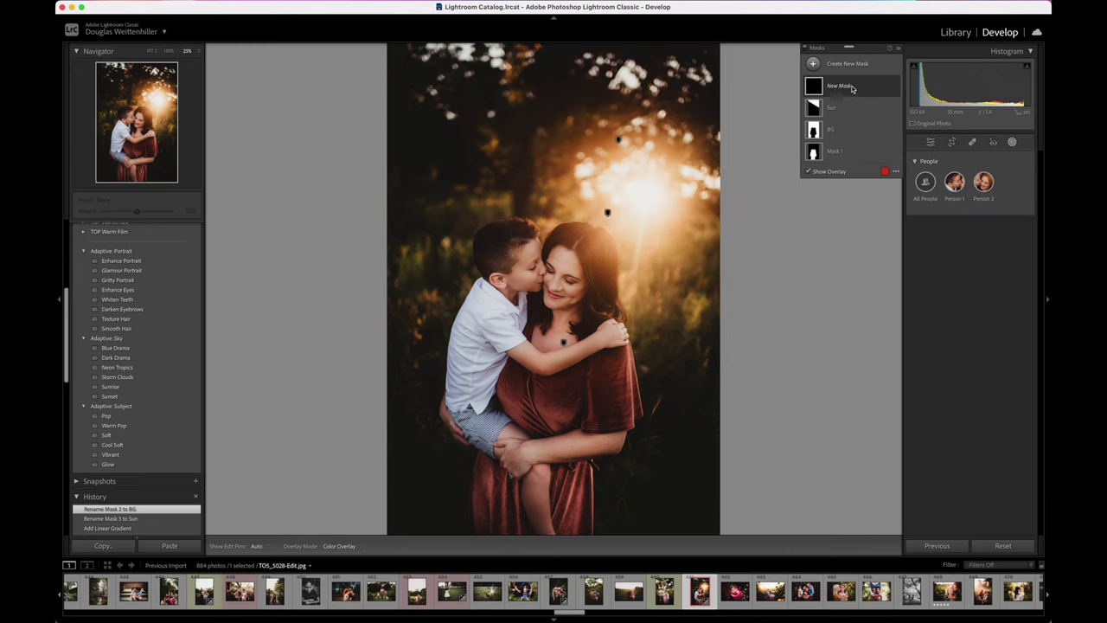
{"action": "mouse_move", "coordinate": [951, 205]}
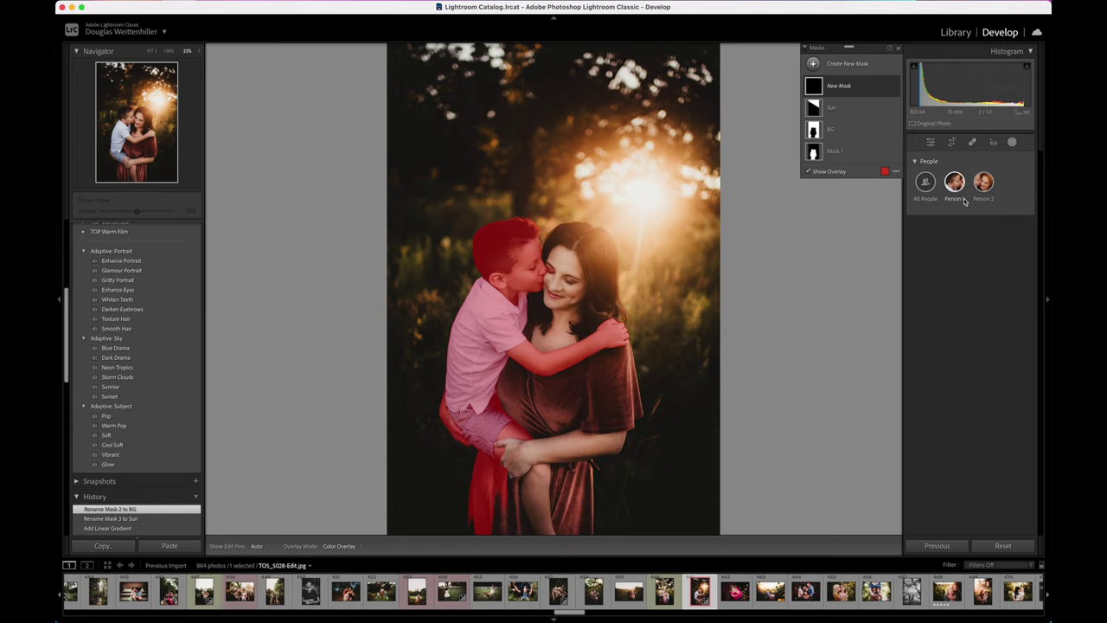
{"action": "left_click", "coordinate": [954, 182]}
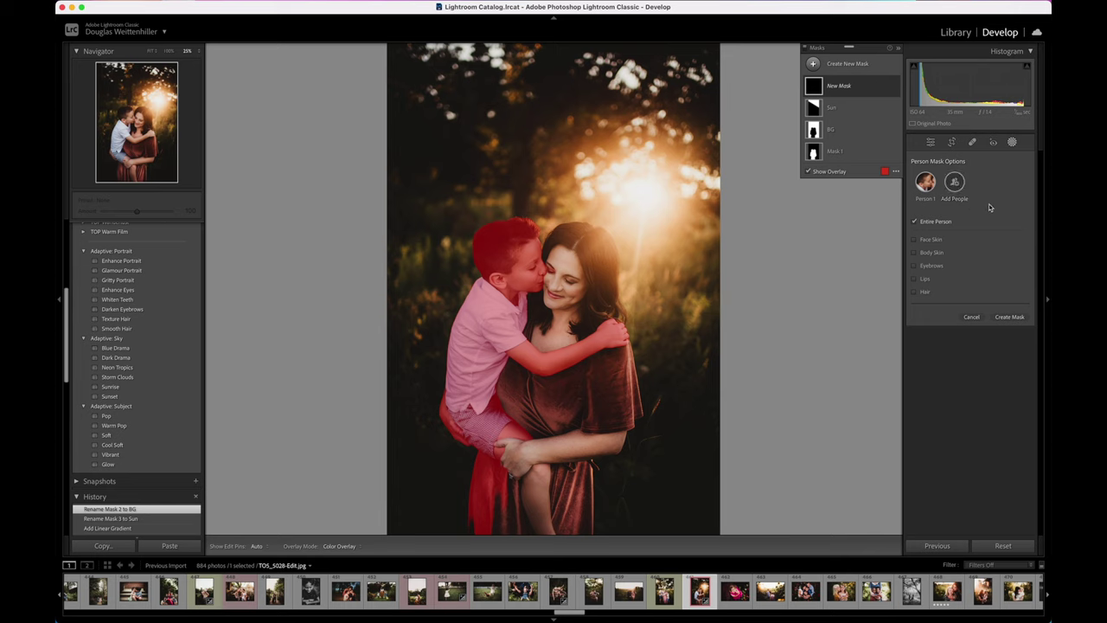
{"action": "left_click", "coordinate": [927, 242]}
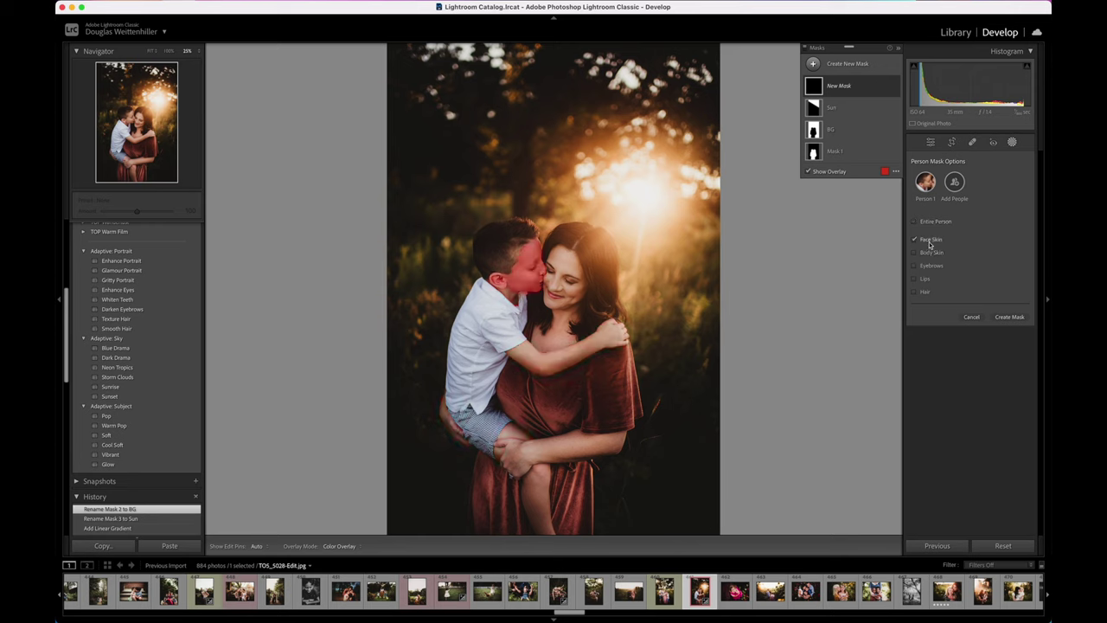
{"action": "left_click", "coordinate": [932, 254]}
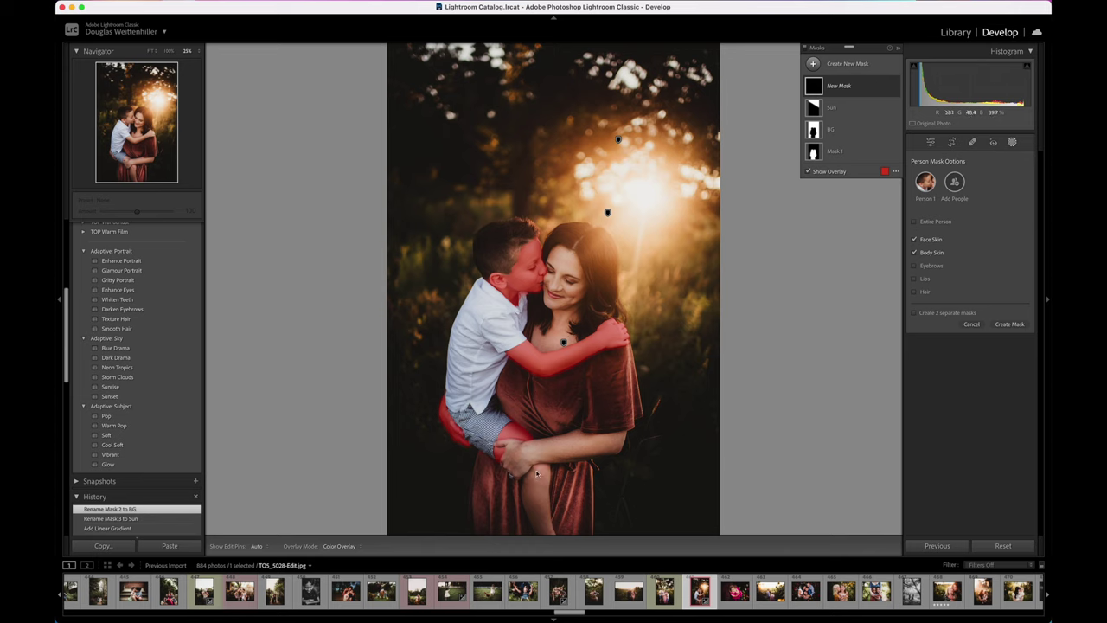
Step: Create the skin mask and brush-subtract it from the boy's legs
{"action": "left_click", "coordinate": [1009, 324]}
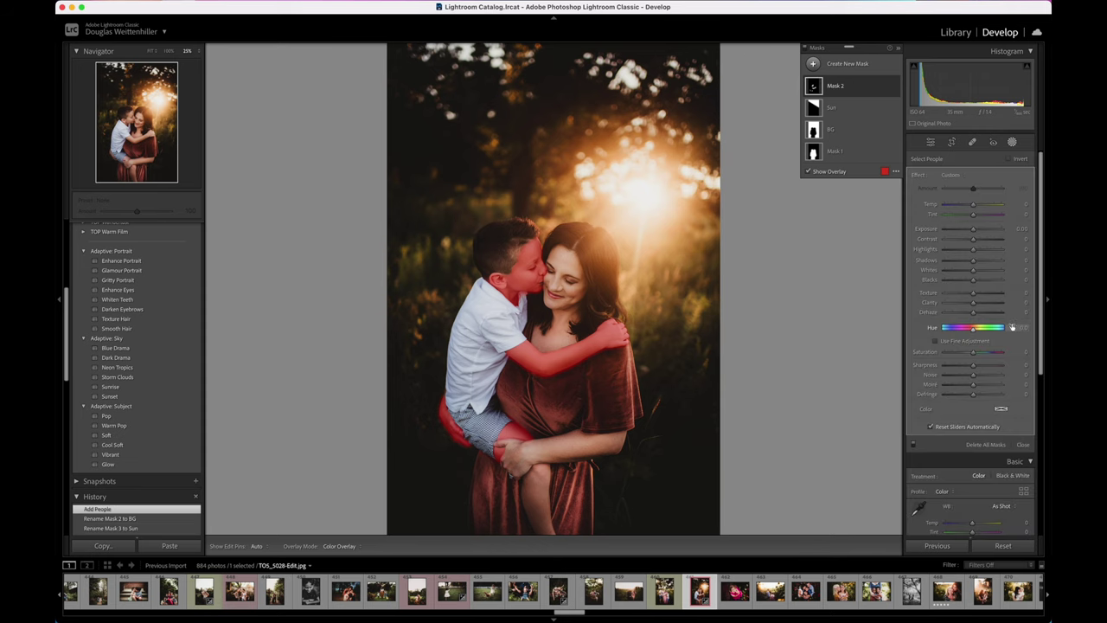
{"action": "left_click", "coordinate": [861, 86]}
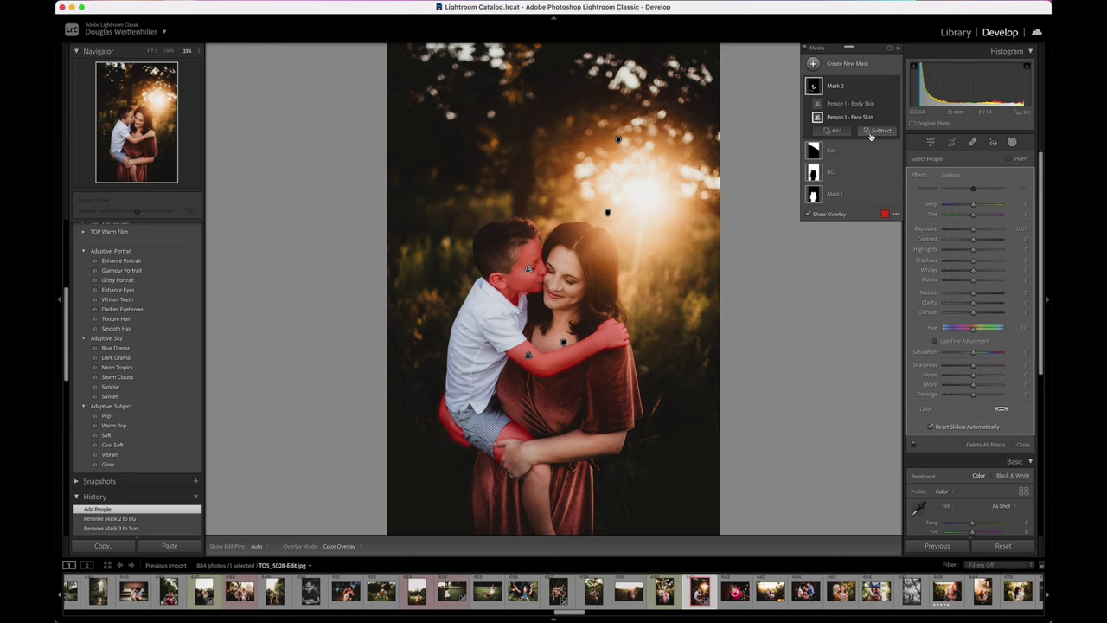
{"action": "left_click", "coordinate": [869, 132]}
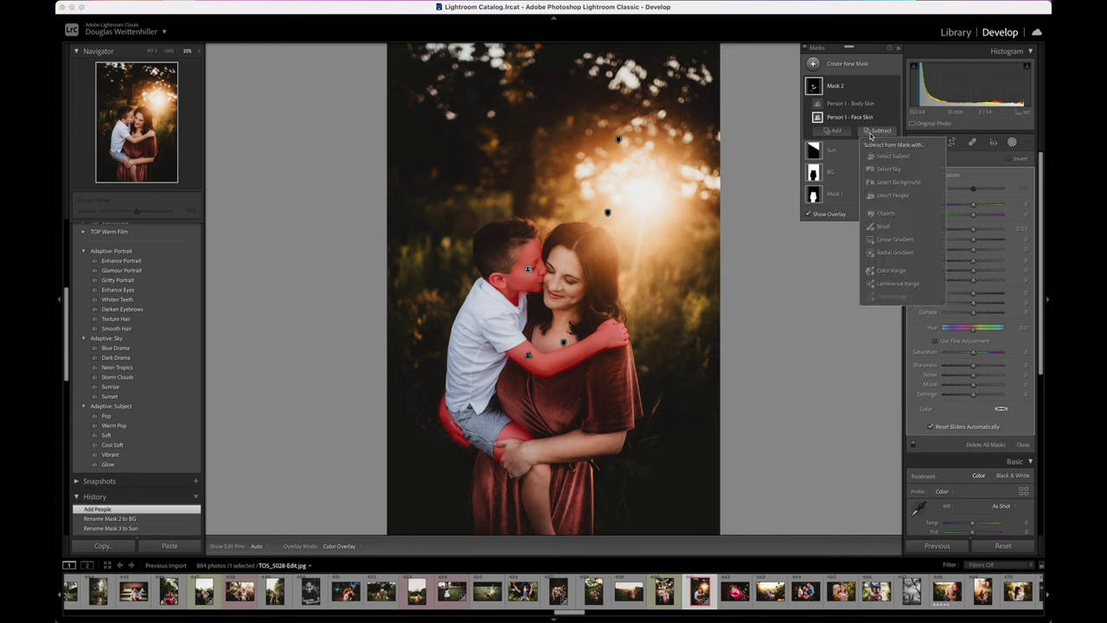
{"action": "left_click", "coordinate": [884, 226]}
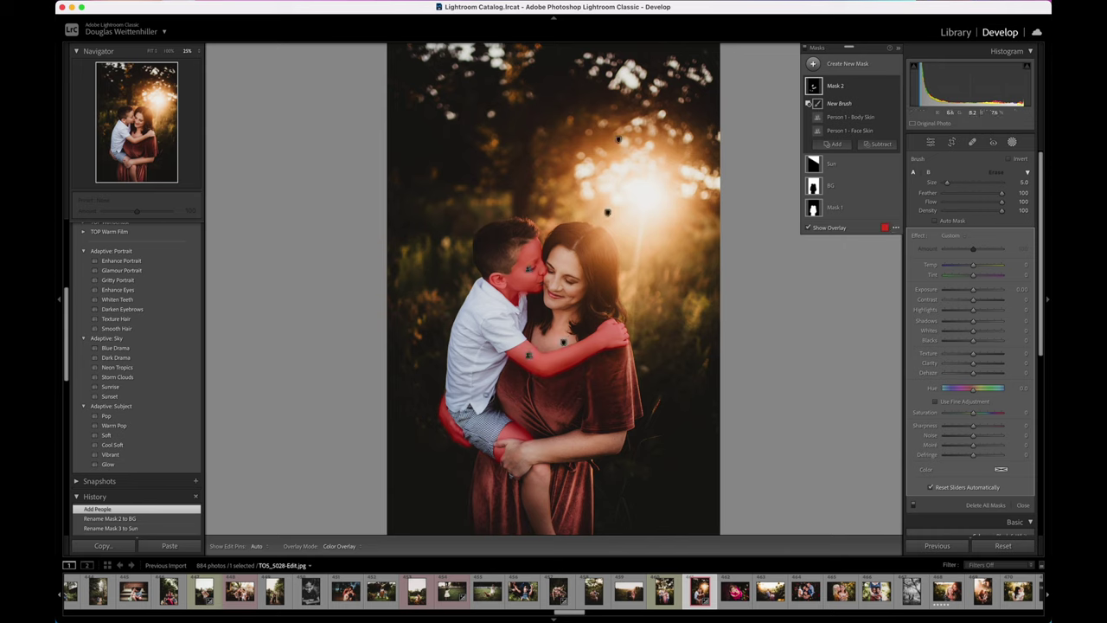
{"action": "key", "text": "h"}
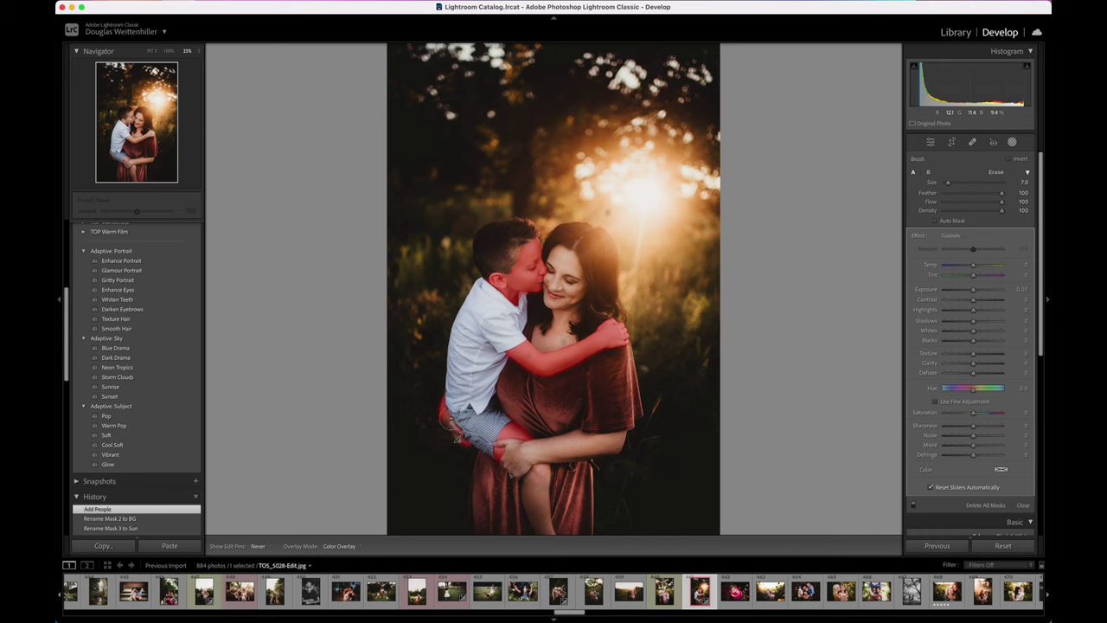
{"action": "left_click_drag", "start_coordinate": [465, 442], "coordinate": [454, 431]}
{"action": "key", "text": "h"}
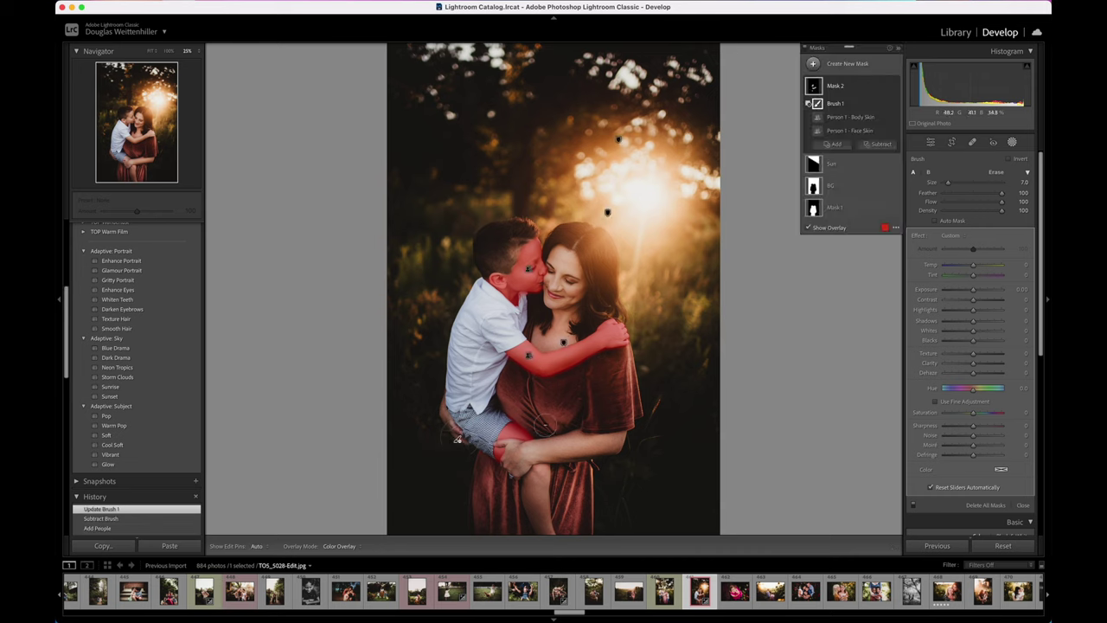
Step: Add an Objects selection covering the boy's lower leg to the skin mask
{"action": "left_click", "coordinate": [833, 143]}
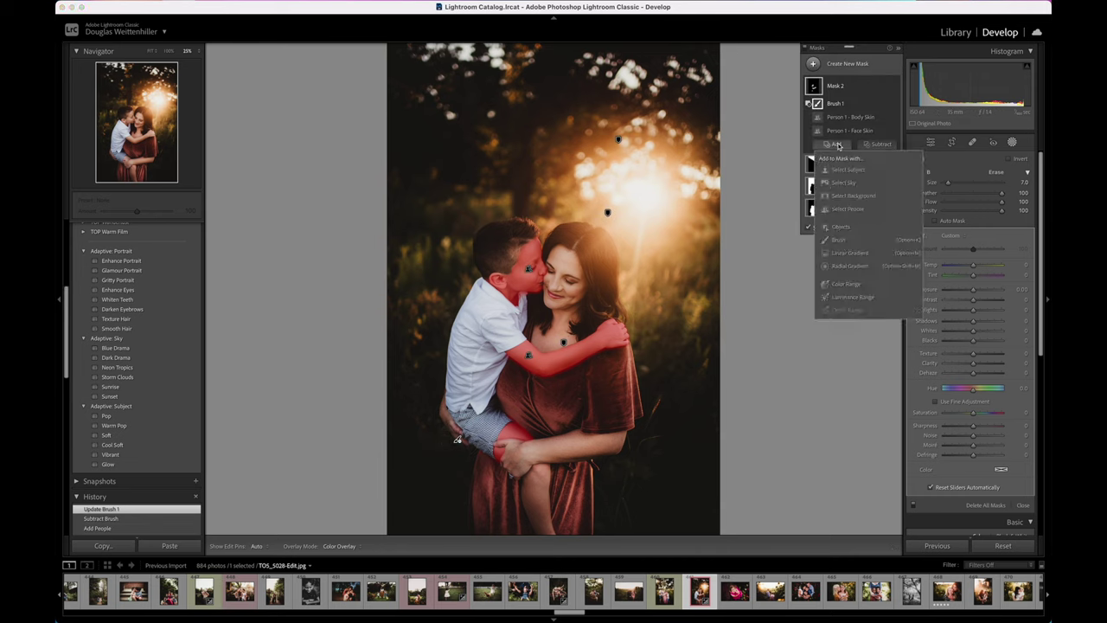
{"action": "left_click", "coordinate": [846, 228]}
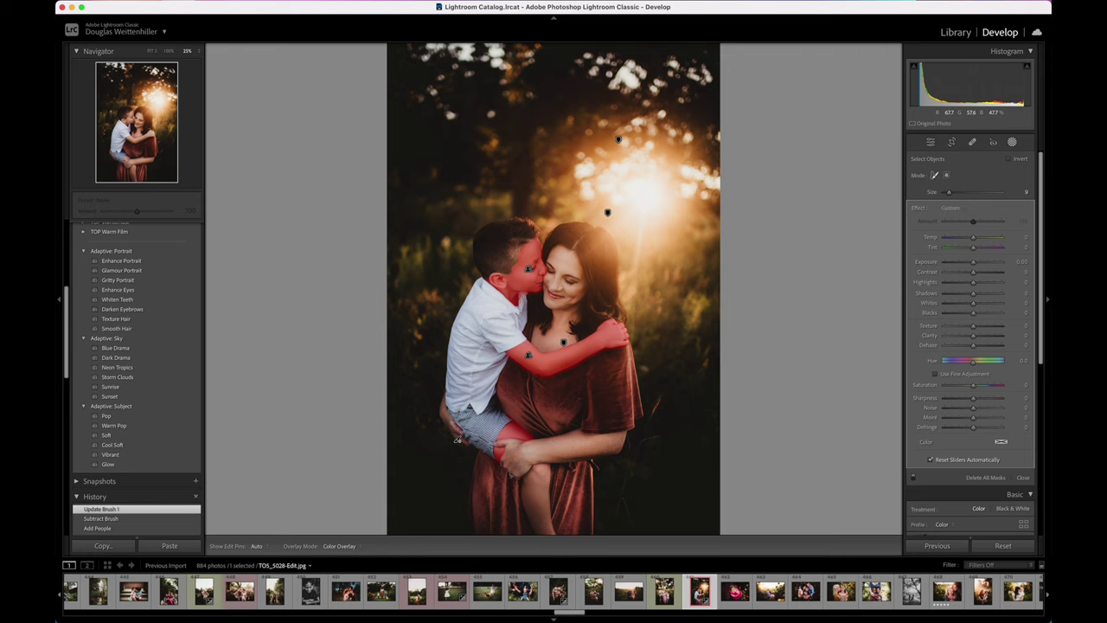
{"action": "mouse_move", "coordinate": [545, 468]}
{"action": "left_mouse_down"}
{"action": "mouse_move", "coordinate": [529, 513]}
{"action": "mouse_move", "coordinate": [552, 533]}
{"action": "mouse_move", "coordinate": [543, 474]}
{"action": "mouse_move", "coordinate": [542, 520]}
{"action": "left_mouse_up"}
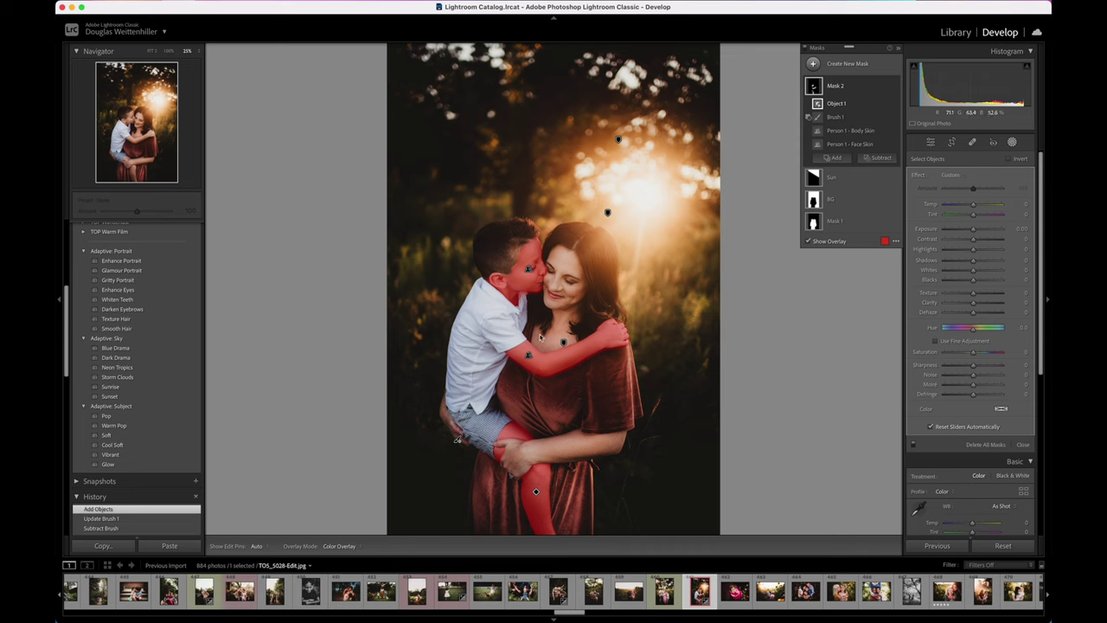
Step: Rename the skin mask to Boy and raise its Exposure to 0.27
{"action": "left_click", "coordinate": [839, 86]}
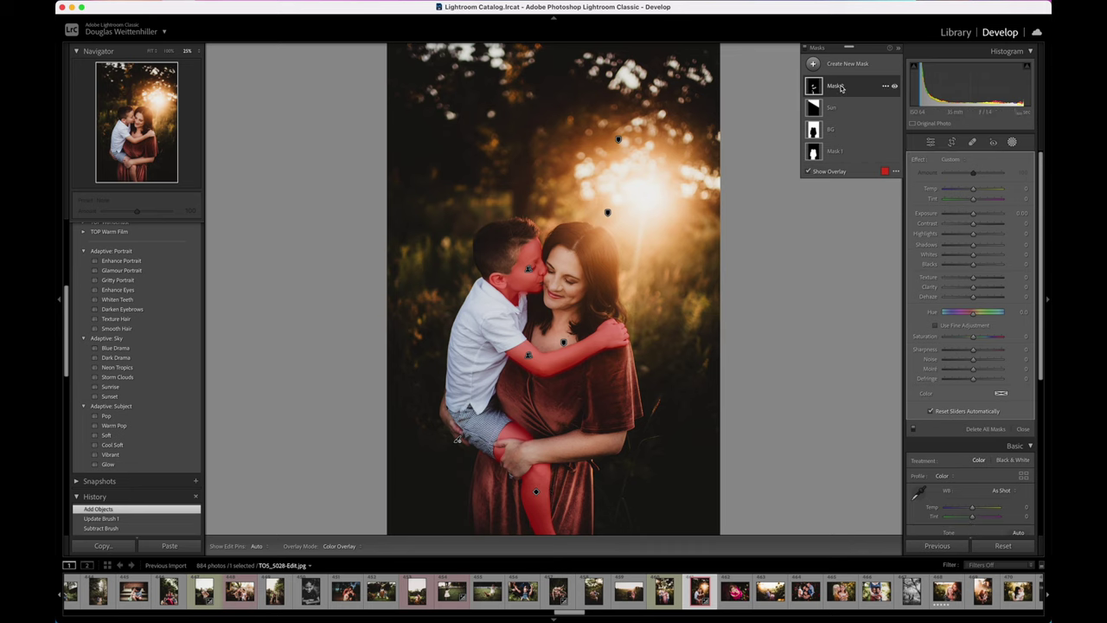
{"action": "right_click", "coordinate": [839, 85]}
{"action": "left_click", "coordinate": [848, 89]}
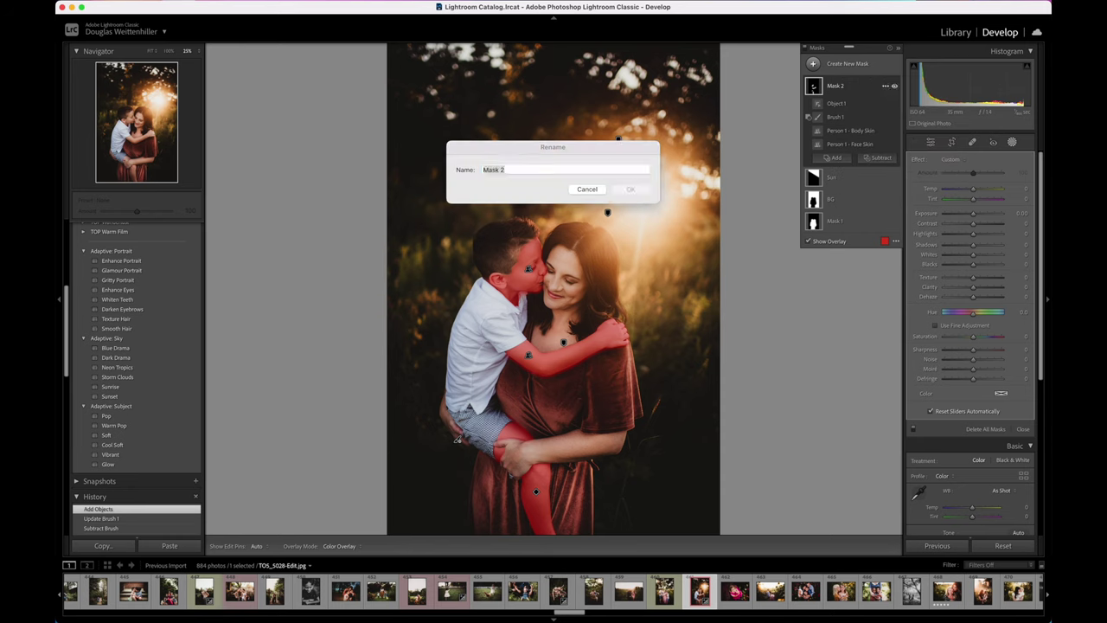
{"action": "type", "text": "Boy"}
{"action": "key", "text": "Return"}
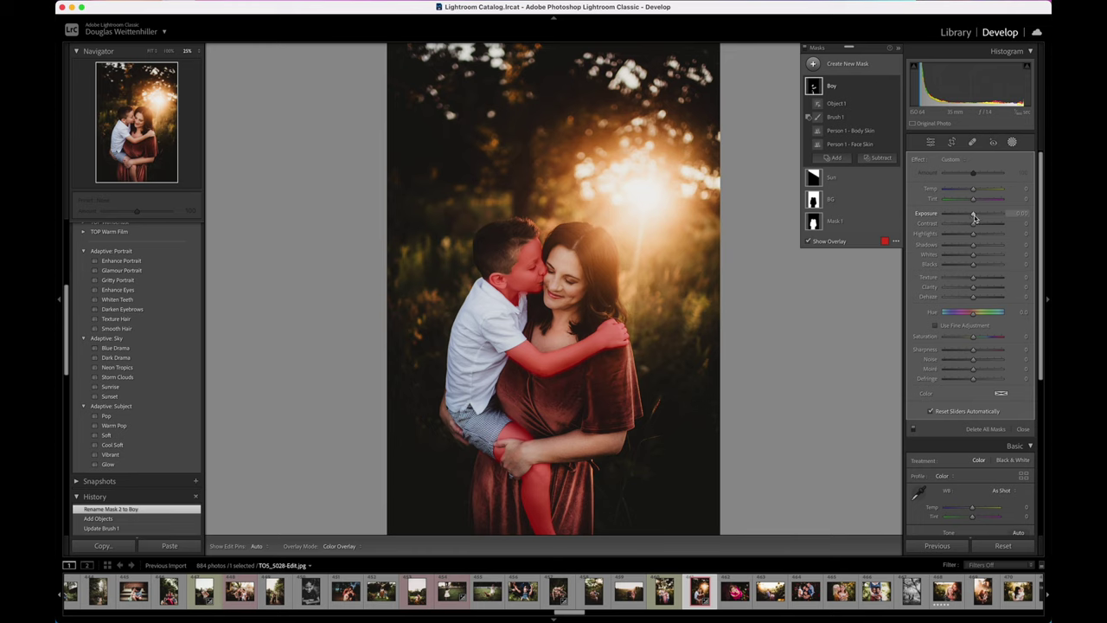
{"action": "left_click_drag", "start_coordinate": [973, 216], "coordinate": [974, 248]}
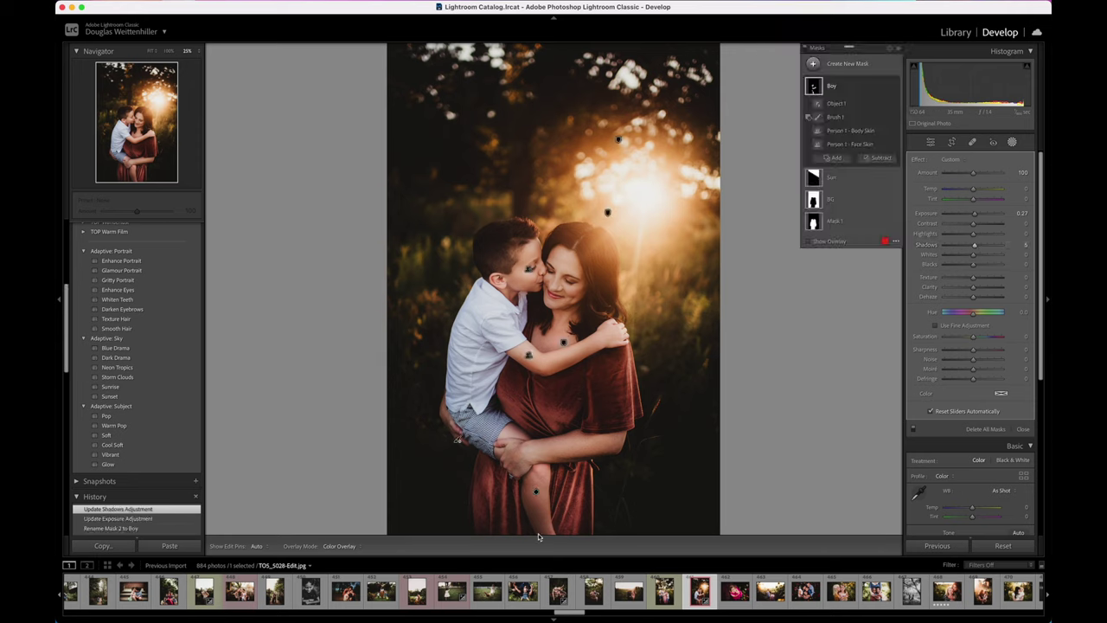
Step: Create a new Objects mask over the boy's lower leg and lift its Shadows to 8
{"action": "left_click", "coordinate": [832, 158]}
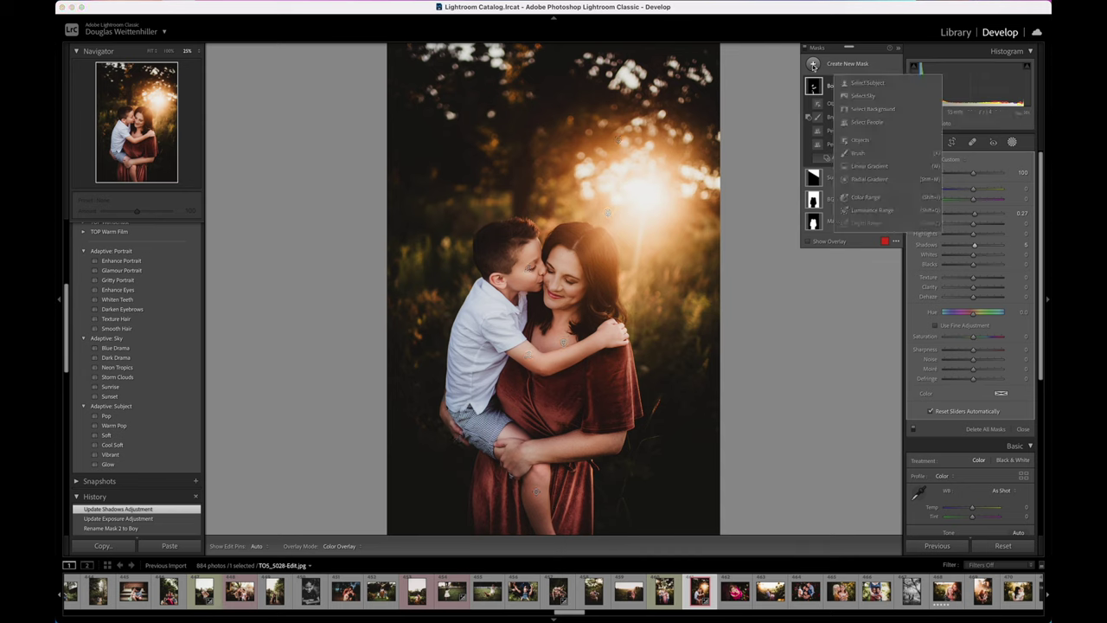
{"action": "left_click", "coordinate": [860, 139]}
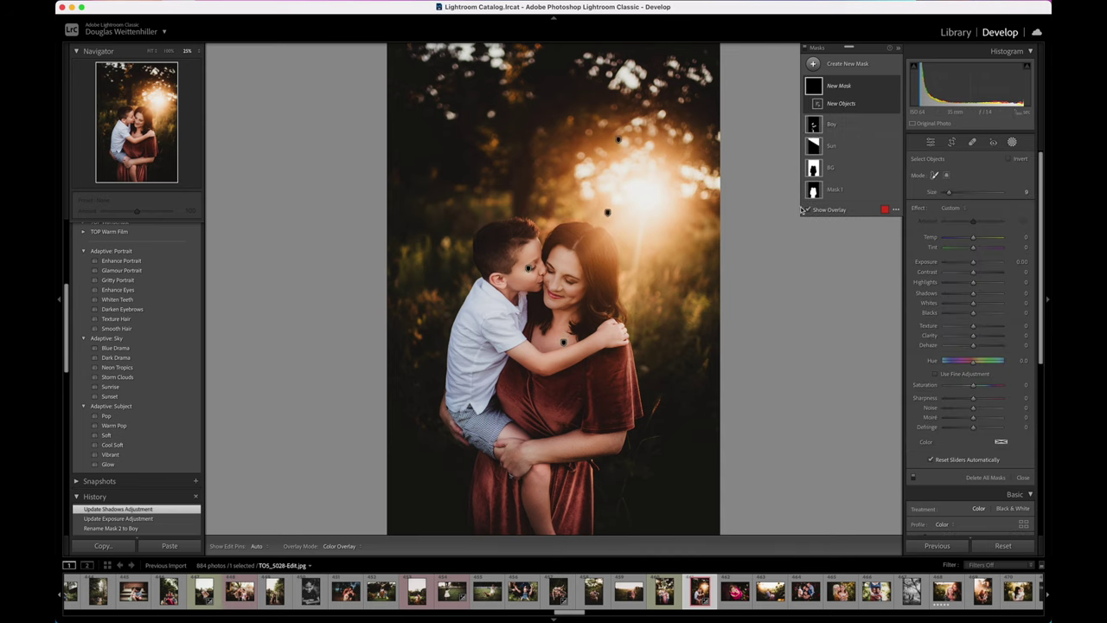
{"action": "mouse_move", "coordinate": [550, 472]}
{"action": "left_mouse_down"}
{"action": "mouse_move", "coordinate": [527, 478]}
{"action": "mouse_move", "coordinate": [529, 523]}
{"action": "mouse_move", "coordinate": [547, 531]}
{"action": "mouse_move", "coordinate": [542, 488]}
{"action": "mouse_move", "coordinate": [532, 491]}
{"action": "left_mouse_up"}
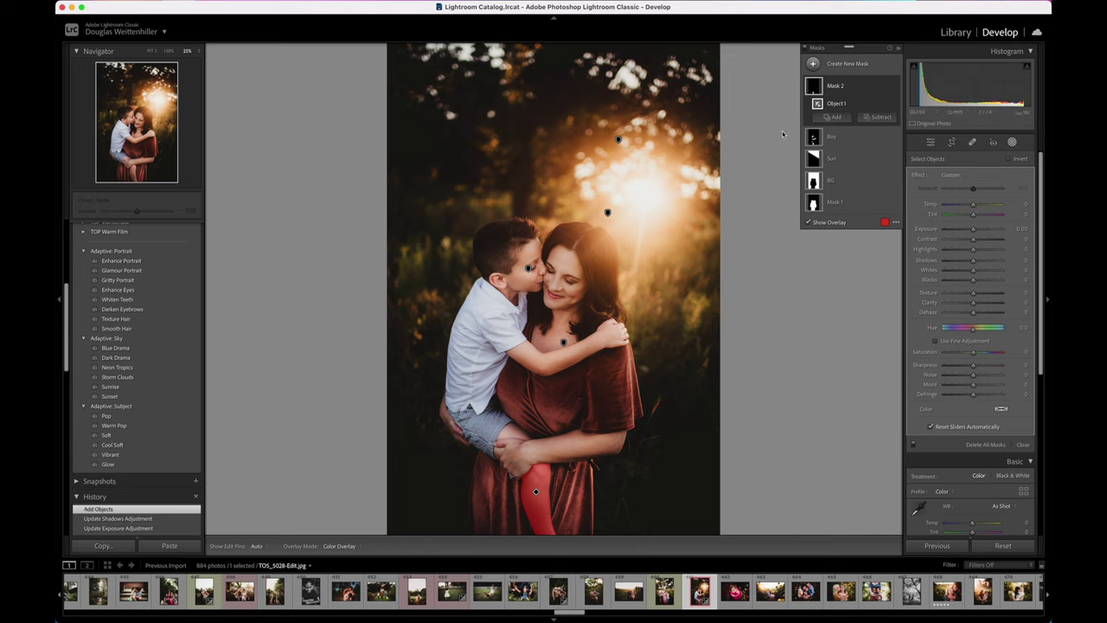
{"action": "left_click", "coordinate": [971, 262]}
{"action": "left_click_drag", "start_coordinate": [974, 261], "coordinate": [974, 261]}
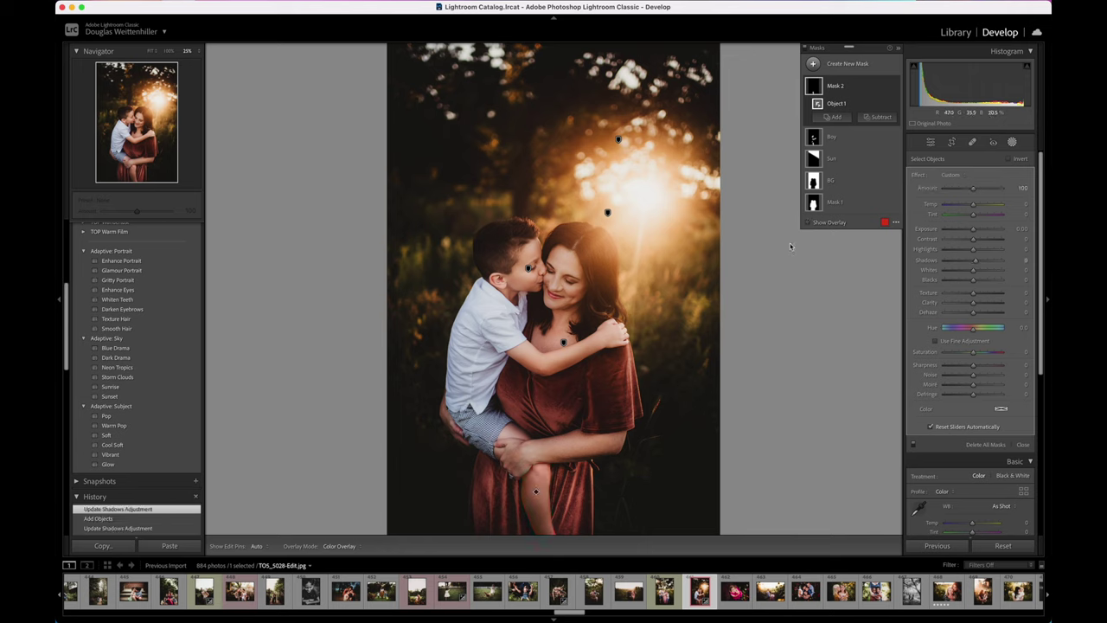
{"action": "left_click", "coordinate": [854, 161]}
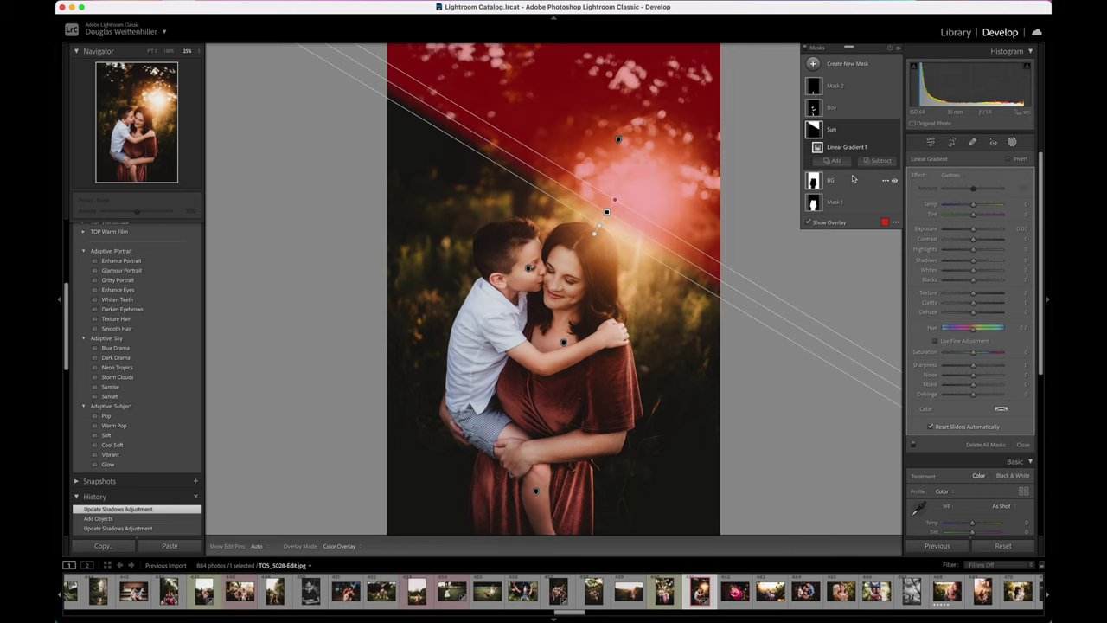
Step: Warm the Sun mask's Temp to 78, set BG Contrast to 30, and brighten the subject mask
{"action": "left_click_drag", "start_coordinate": [973, 204], "coordinate": [993, 205]}
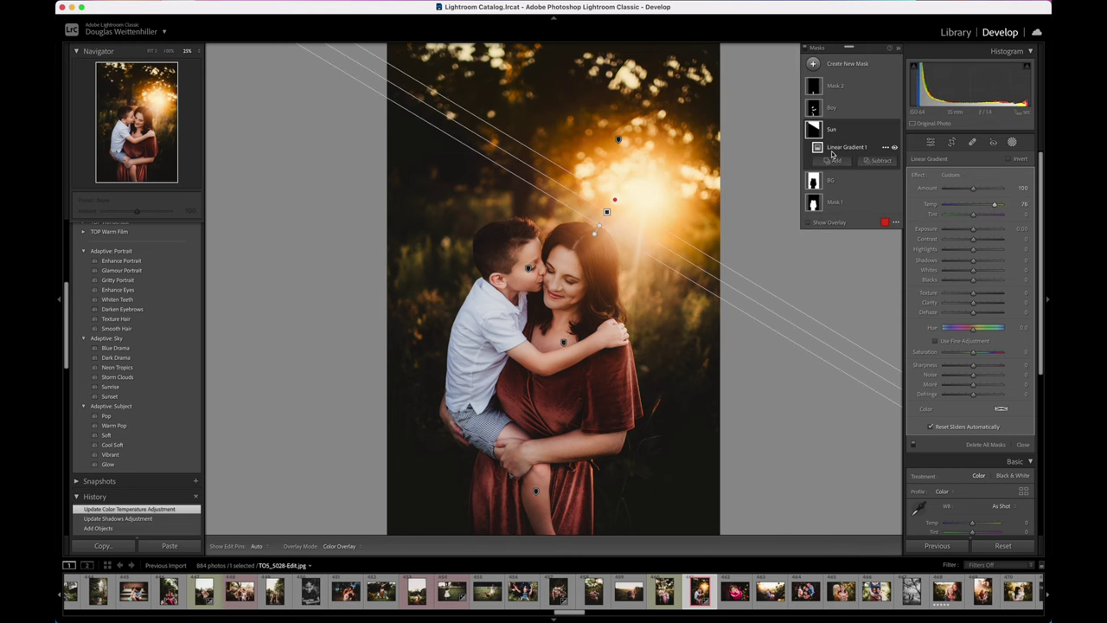
{"action": "left_click", "coordinate": [832, 181]}
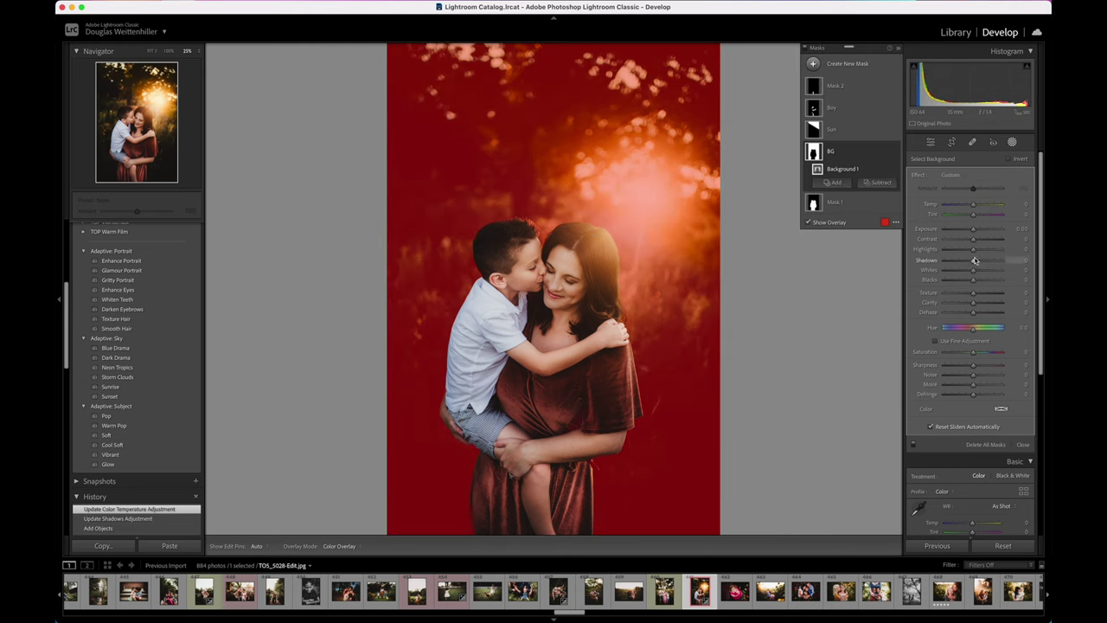
{"action": "left_click_drag", "start_coordinate": [978, 240], "coordinate": [972, 229]}
{"action": "left_click", "coordinate": [852, 206]}
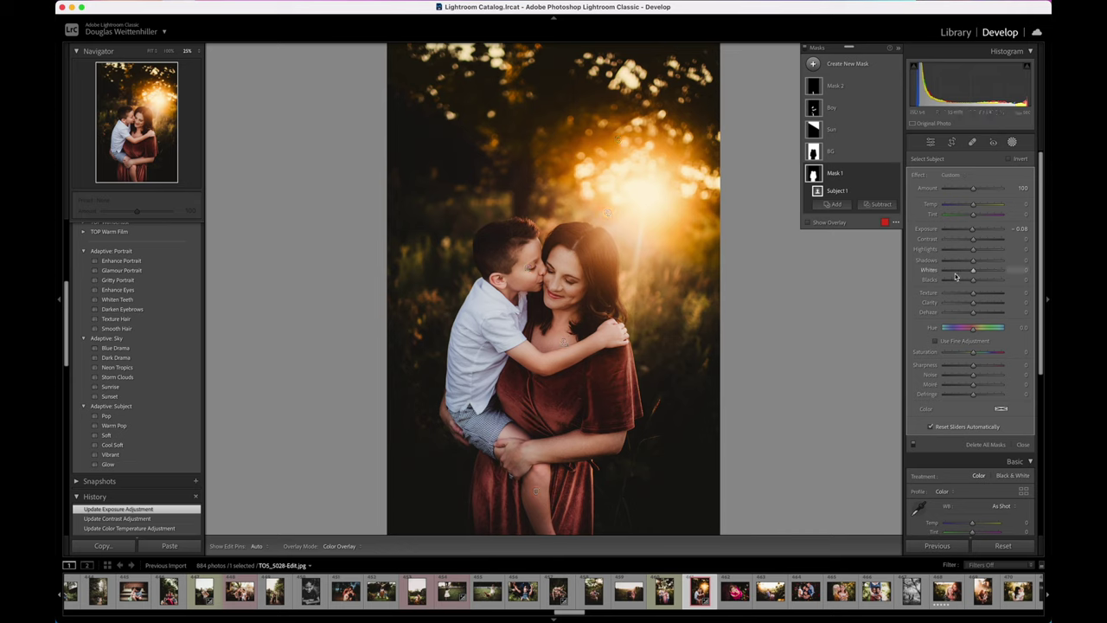
{"action": "left_click", "coordinate": [1011, 144]}
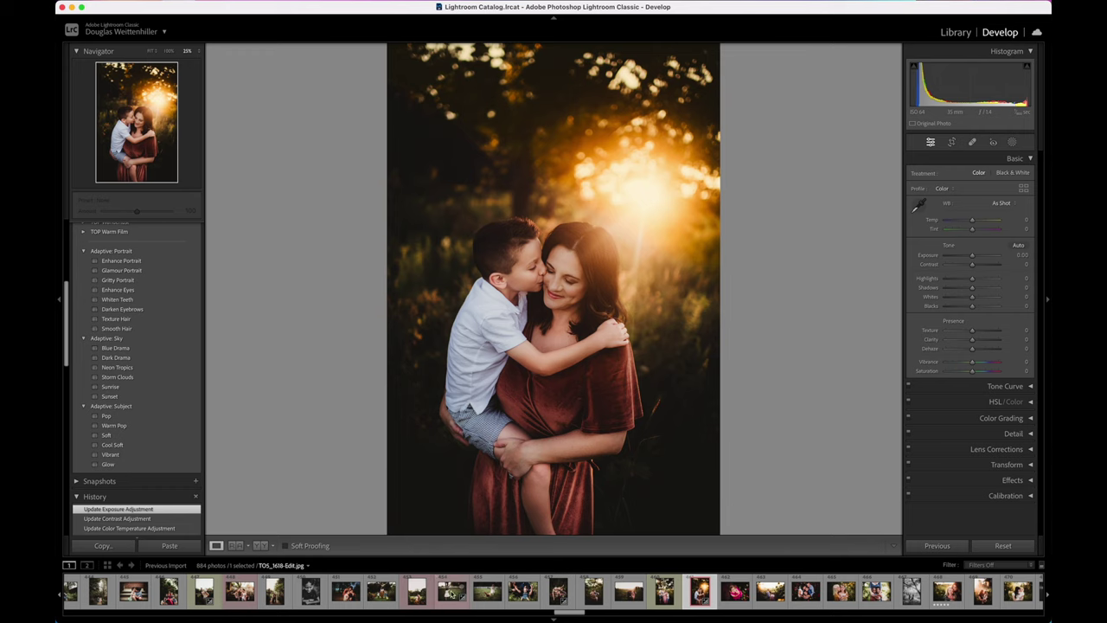
Step: Open the marigold garden portrait and bring up its masking tools
{"action": "left_click", "coordinate": [416, 590]}
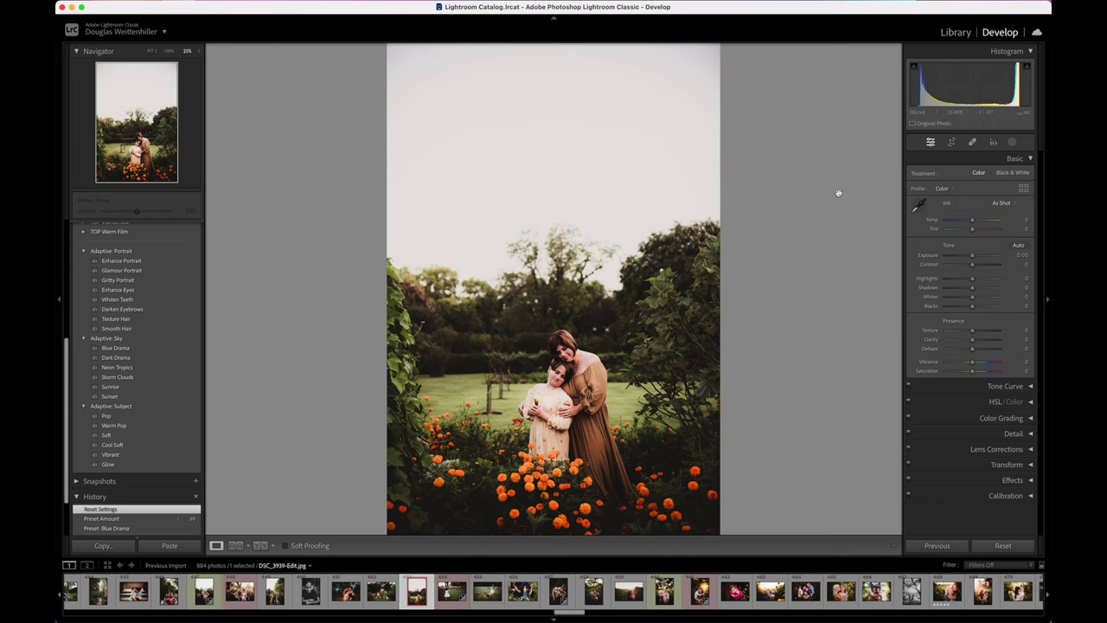
{"action": "left_click", "coordinate": [1013, 142]}
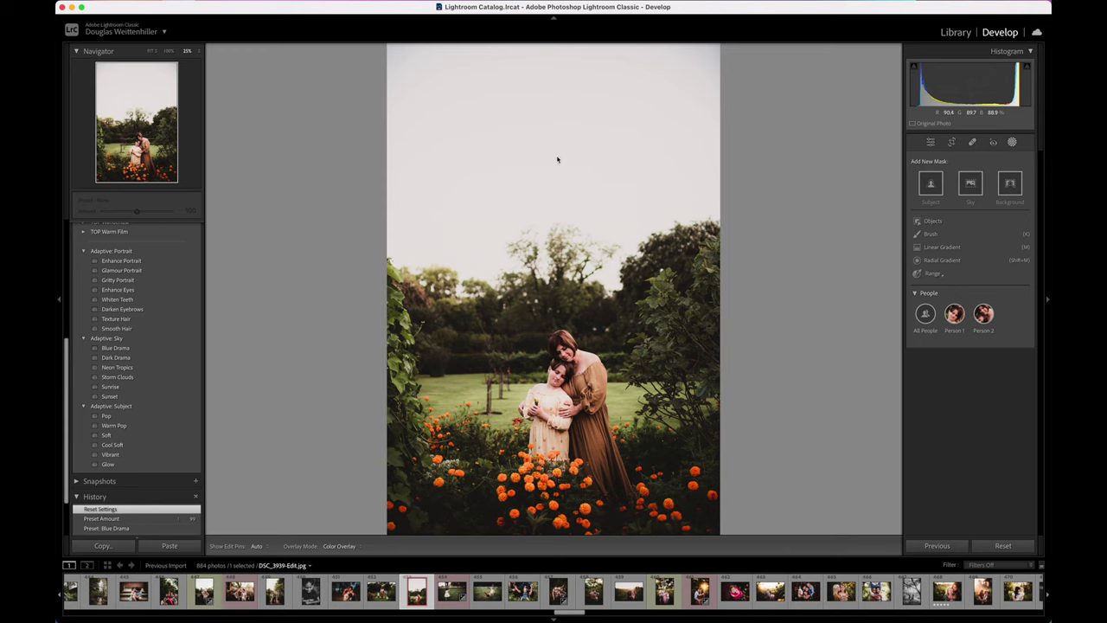
{"action": "mouse_move", "coordinate": [168, 347]}
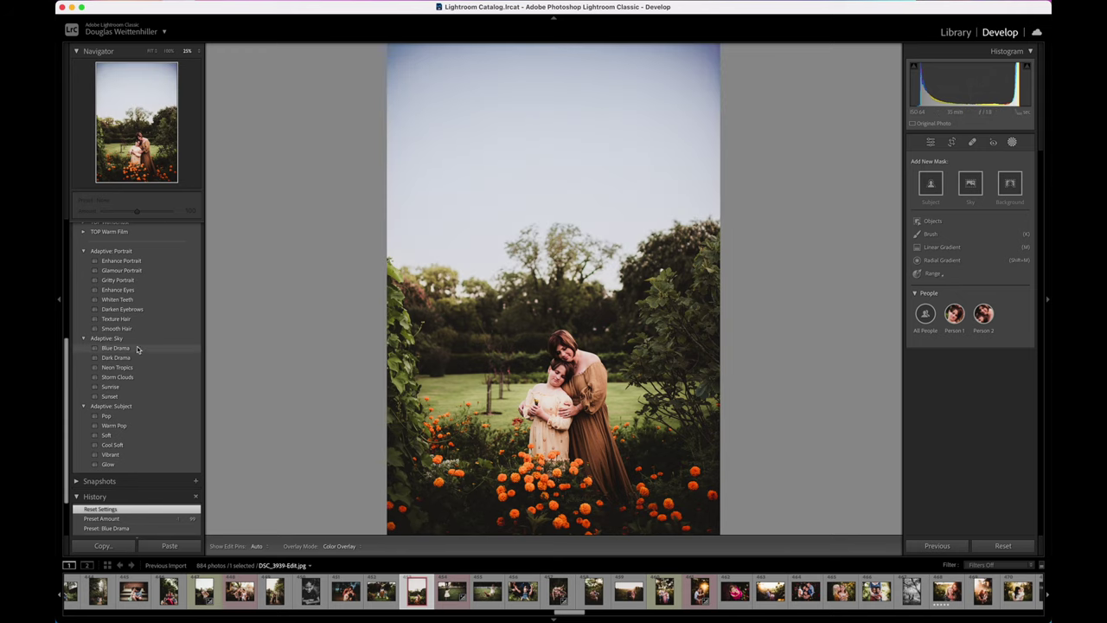
Step: Apply the Adaptive: Sky Blue Drama preset, tune its Amount, then open the girl-by-the-fence photo
{"action": "left_click", "coordinate": [137, 348]}
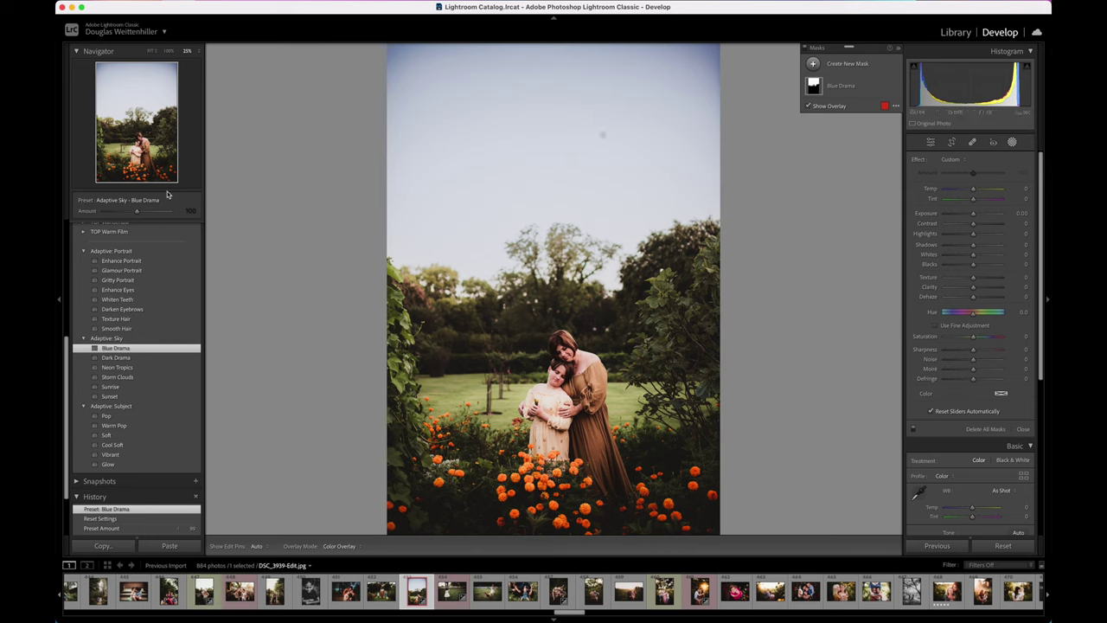
{"action": "mouse_move", "coordinate": [136, 212]}
{"action": "left_mouse_down"}
{"action": "mouse_move", "coordinate": [149, 212]}
{"action": "mouse_move", "coordinate": [134, 213]}
{"action": "left_mouse_up"}
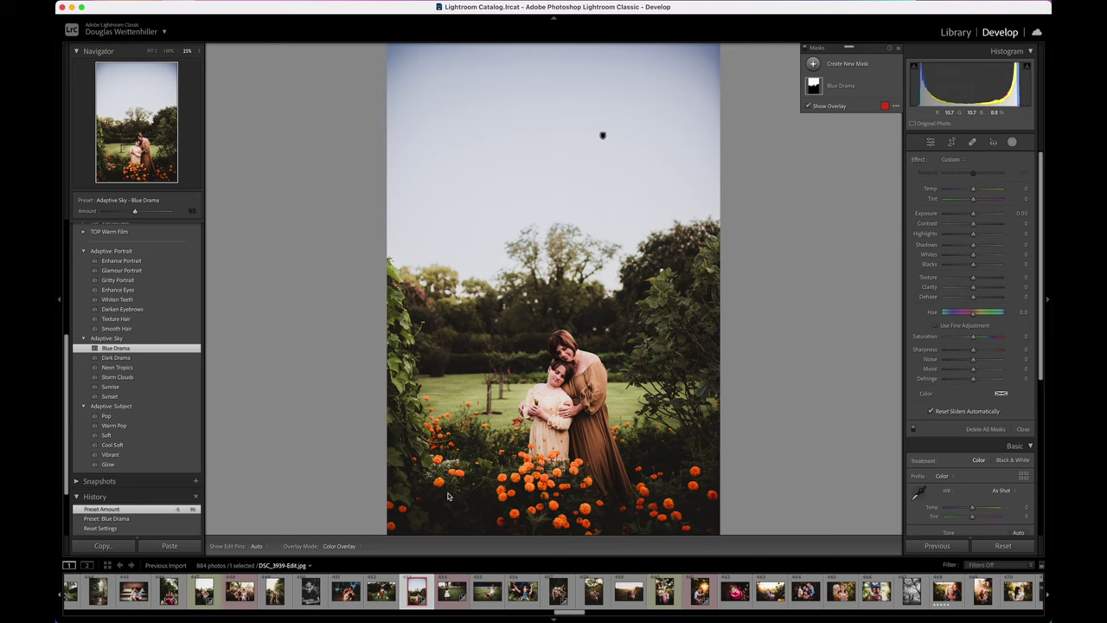
{"action": "left_click", "coordinate": [451, 591]}
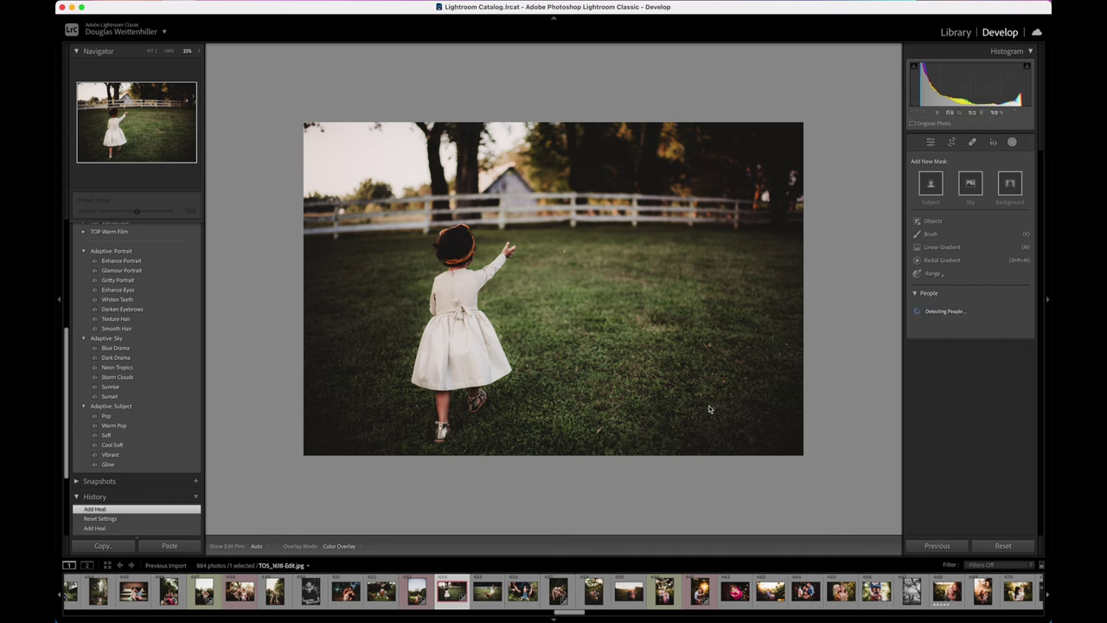
Step: Reset the field photo to its unedited version and select the Healing tool
{"action": "left_click", "coordinate": [101, 518]}
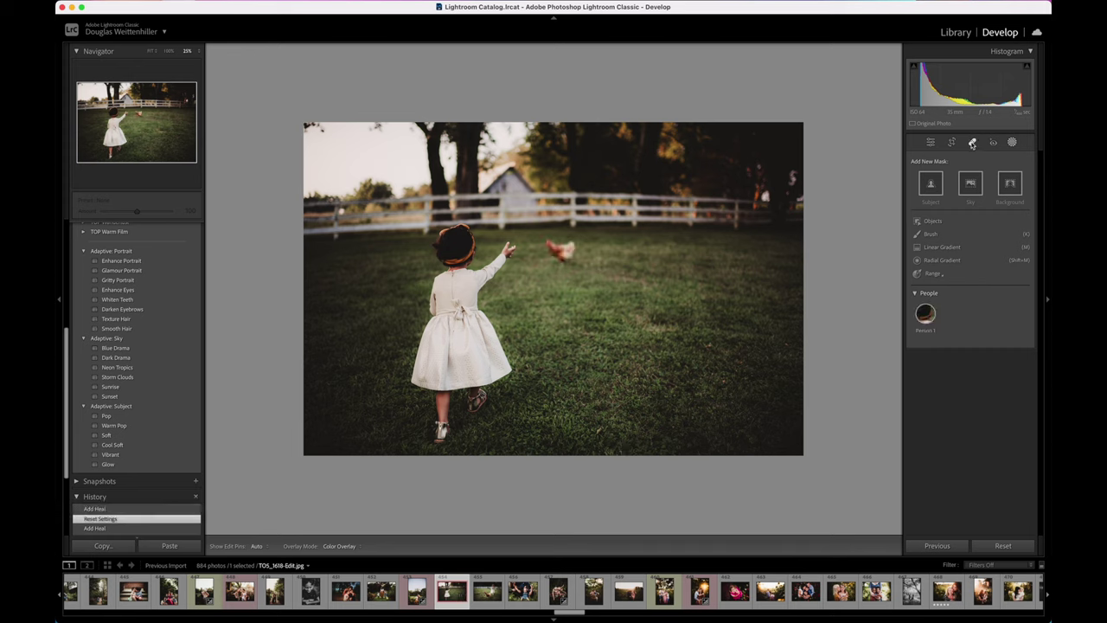
{"action": "left_click", "coordinate": [971, 142]}
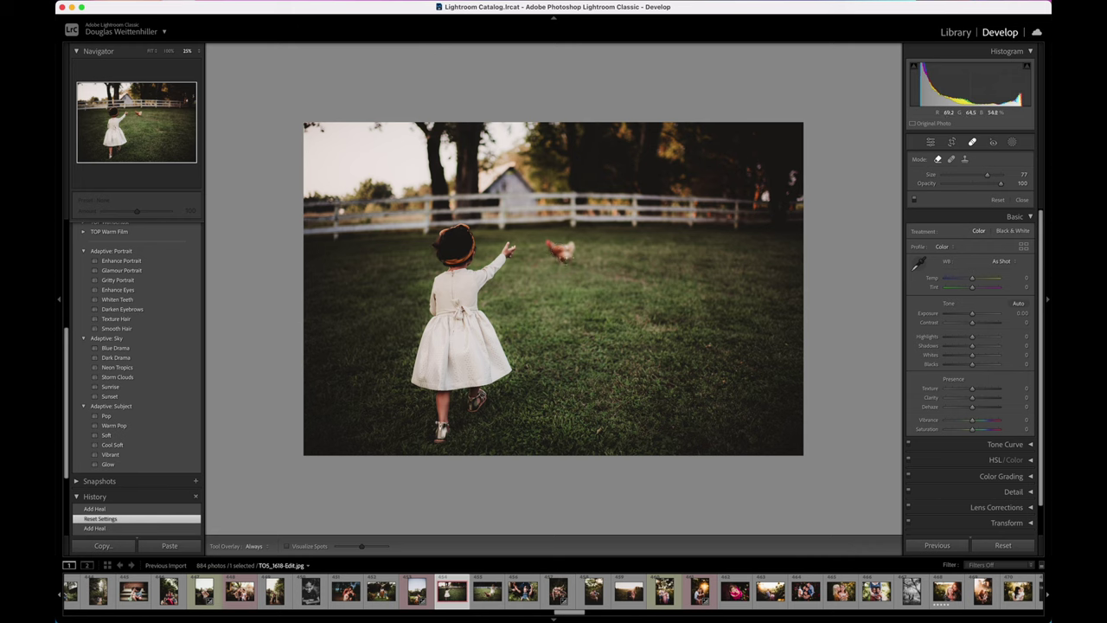
{"action": "left_click", "coordinate": [951, 160]}
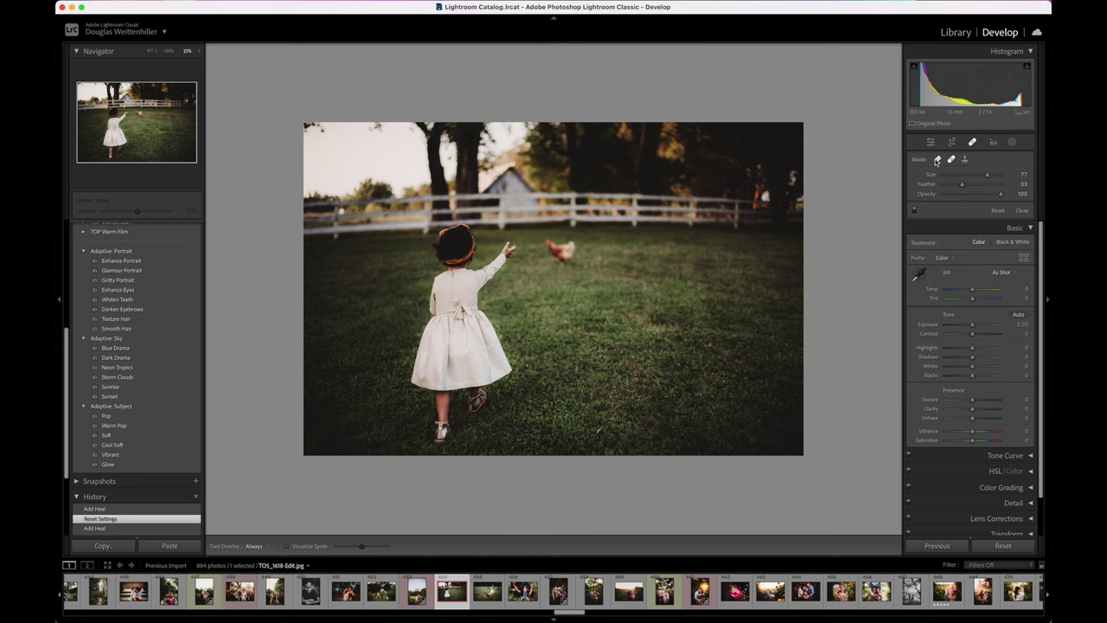
Step: Erase the chicken in the grass with Content-Aware Remove, then open the stone-steps family portrait
{"action": "left_click", "coordinate": [937, 160]}
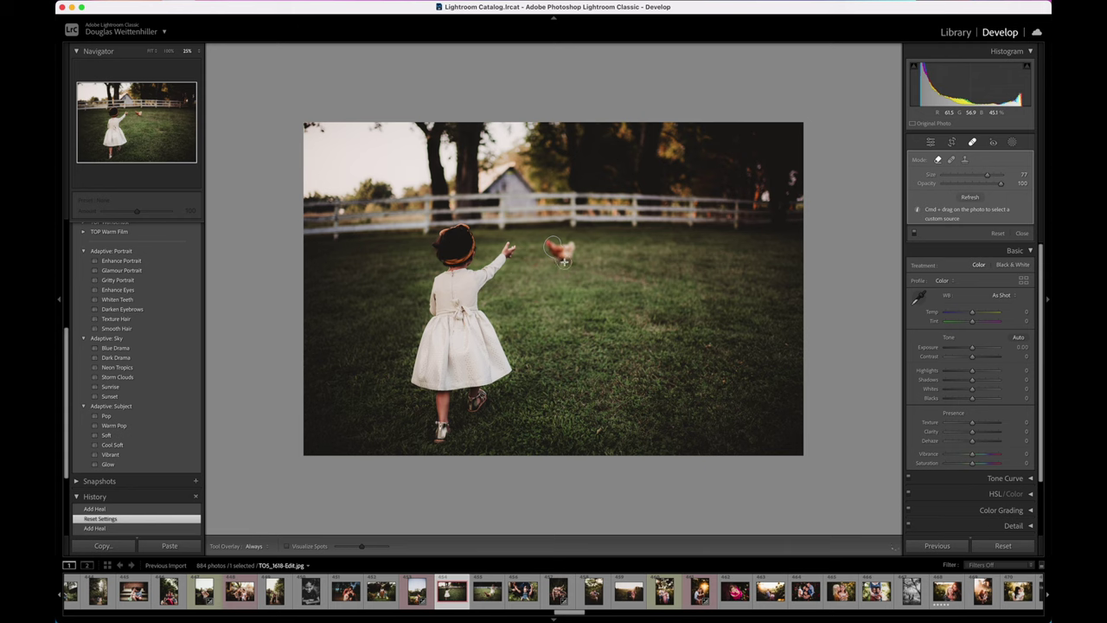
{"action": "mouse_move", "coordinate": [560, 249]}
{"action": "left_mouse_down"}
{"action": "mouse_move", "coordinate": [547, 245]}
{"action": "mouse_move", "coordinate": [561, 264]}
{"action": "left_mouse_up"}
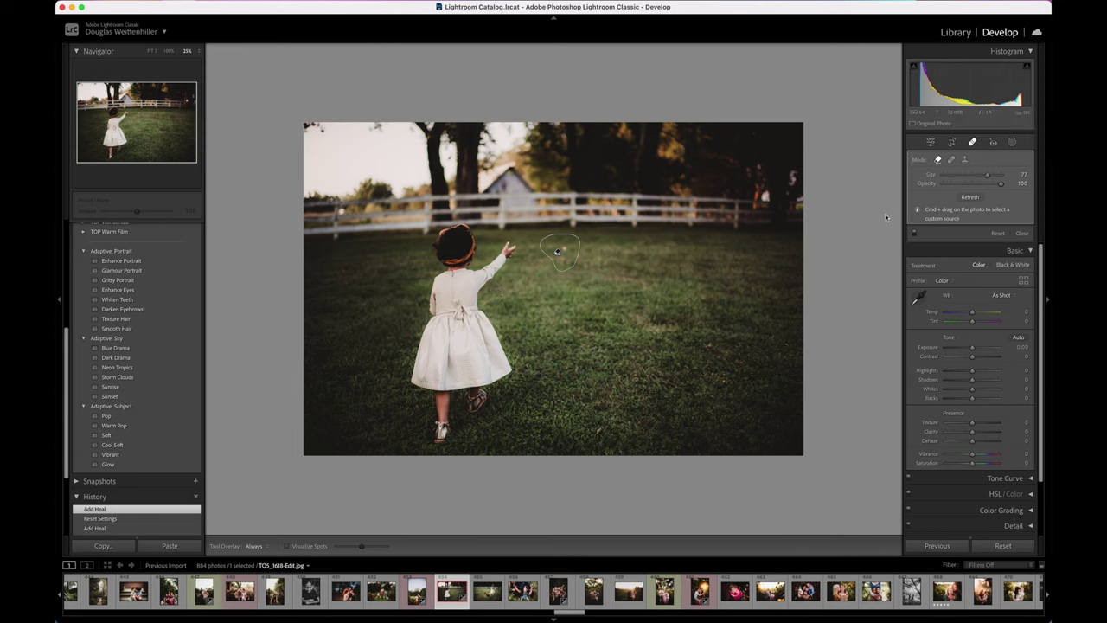
{"action": "left_click", "coordinate": [951, 161]}
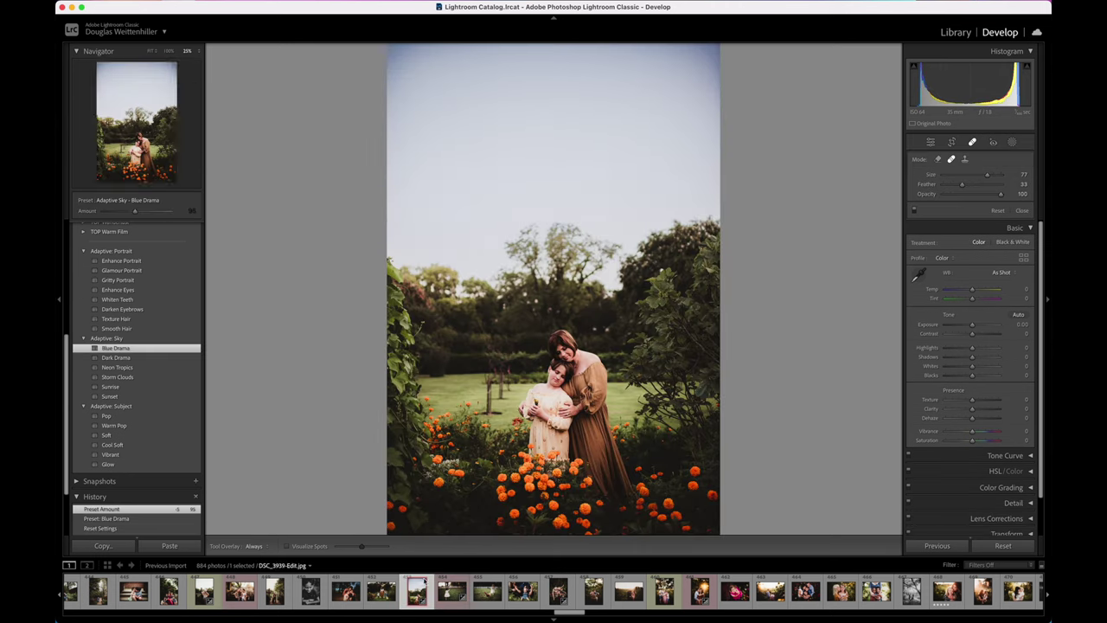
{"action": "left_click", "coordinate": [239, 591]}
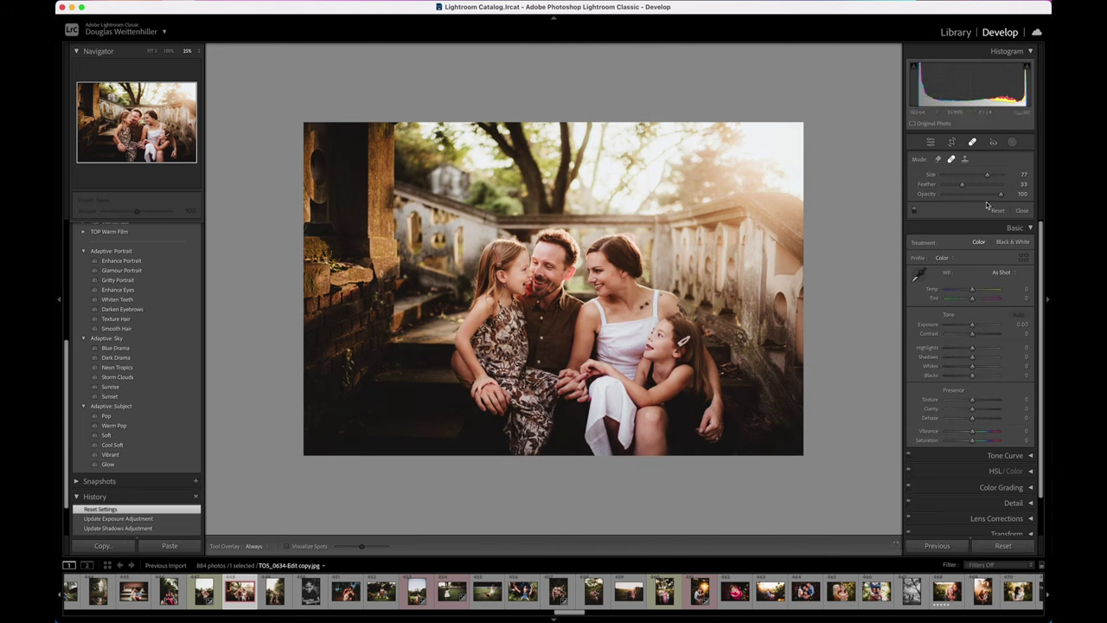
Step: Open the Masking panel on the stone-steps family portrait
{"action": "left_click", "coordinate": [1013, 142]}
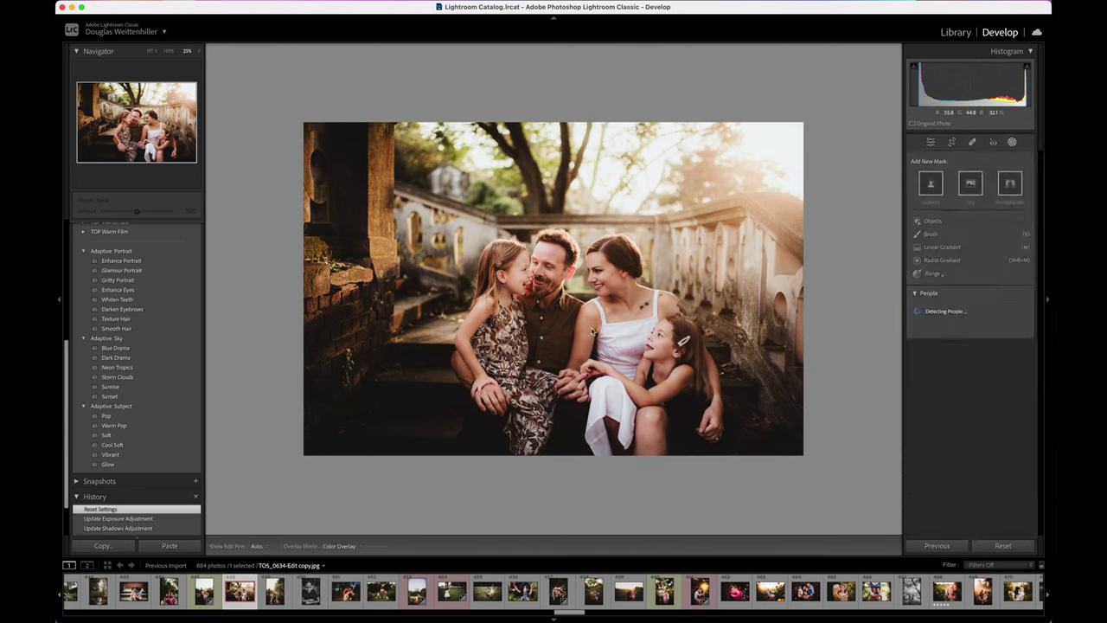